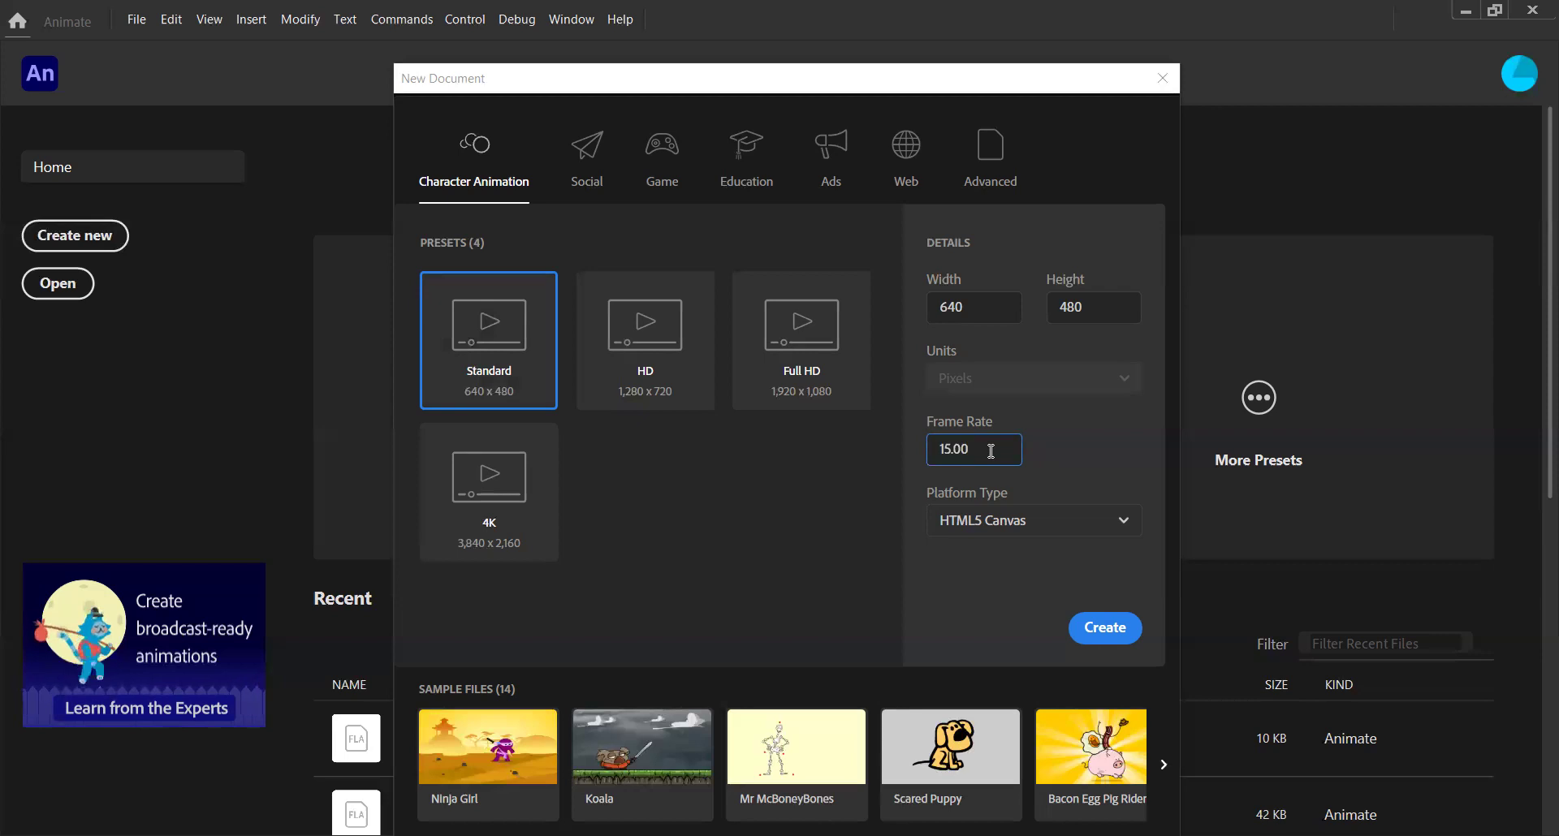
# Set the new document's frame rate to 30.00 and keep HTML5 Canvas as its platform type
pyautogui.click(1075, 480)
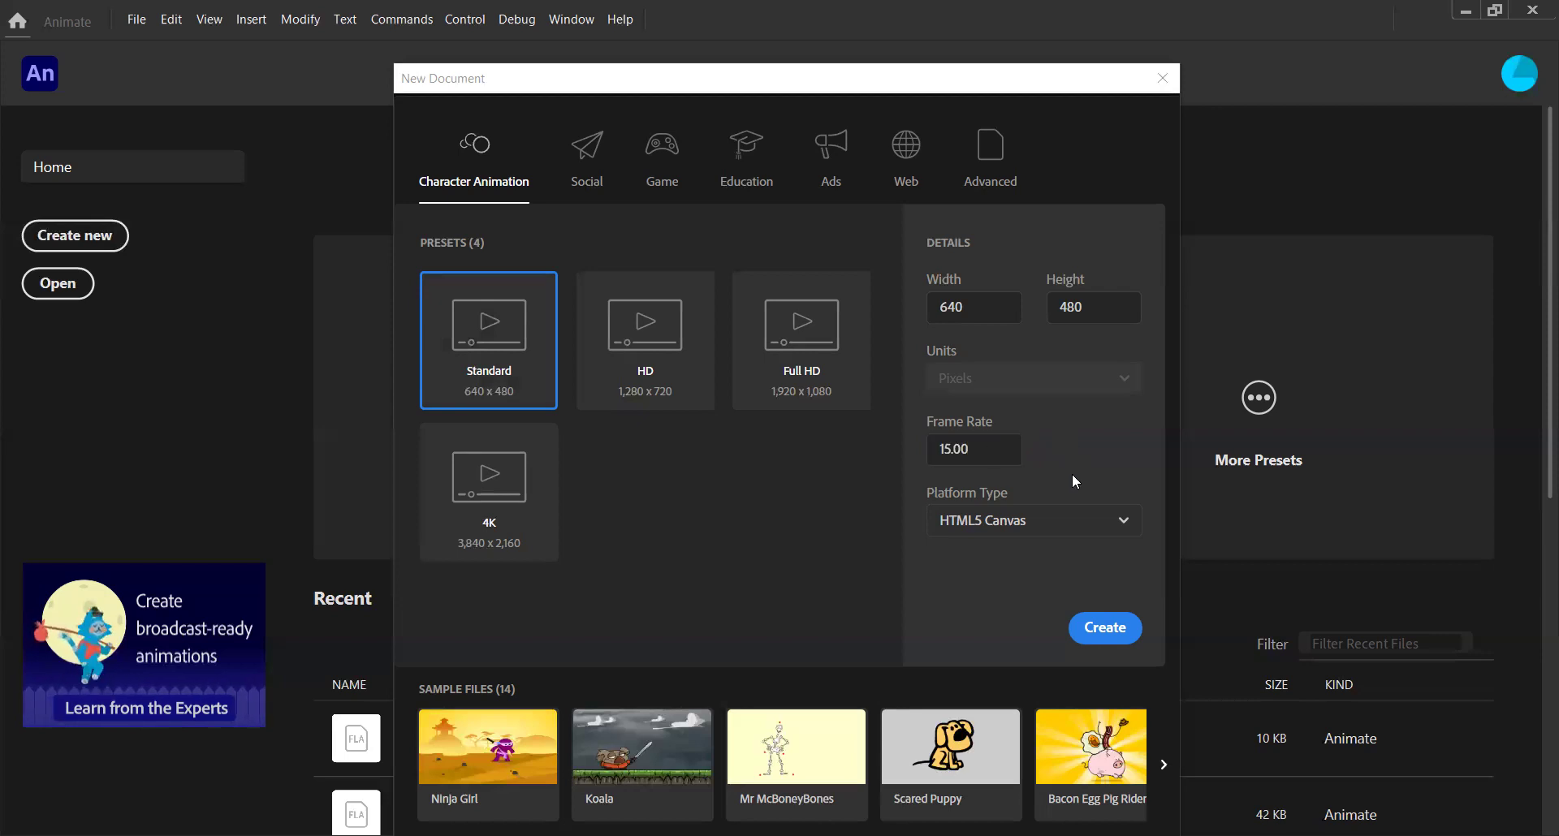
pyautogui.moveTo(997, 460); pyautogui.dragTo(918, 455)
pyautogui.write('30.00')
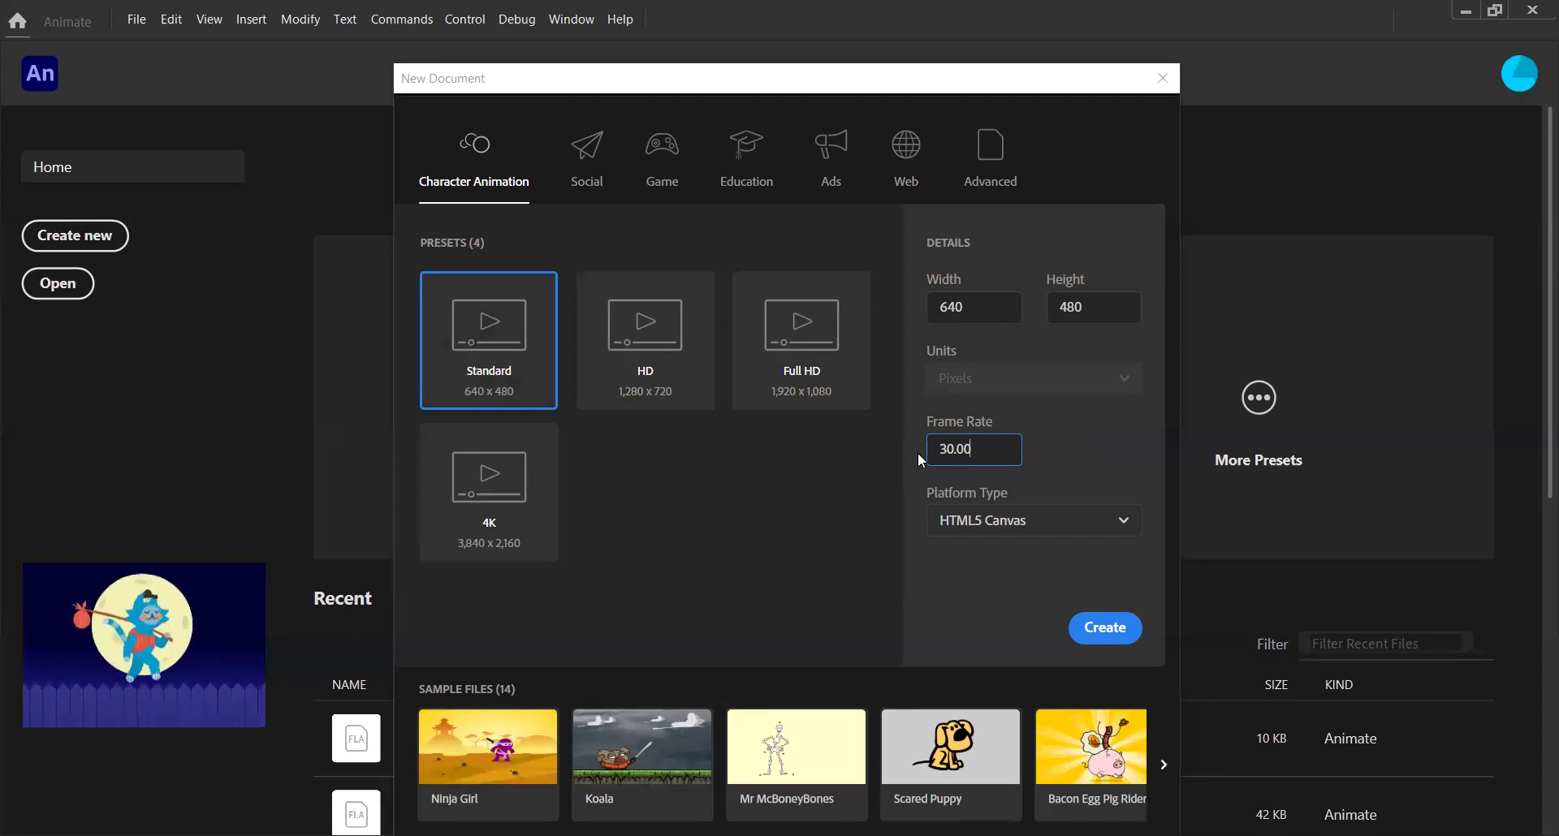
pyautogui.click(985, 486)
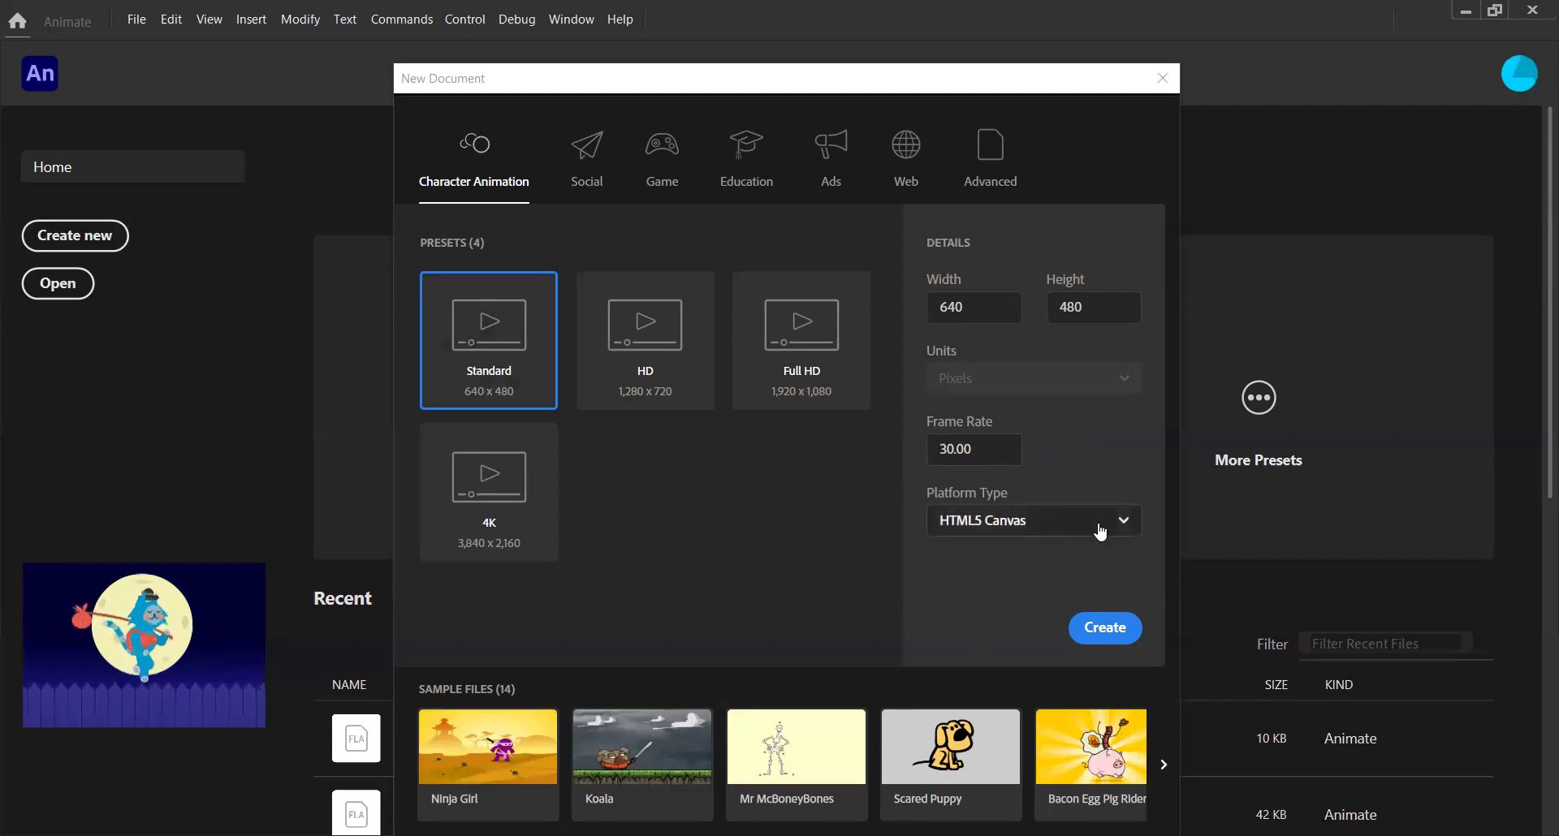
pyautogui.click(1056, 524)
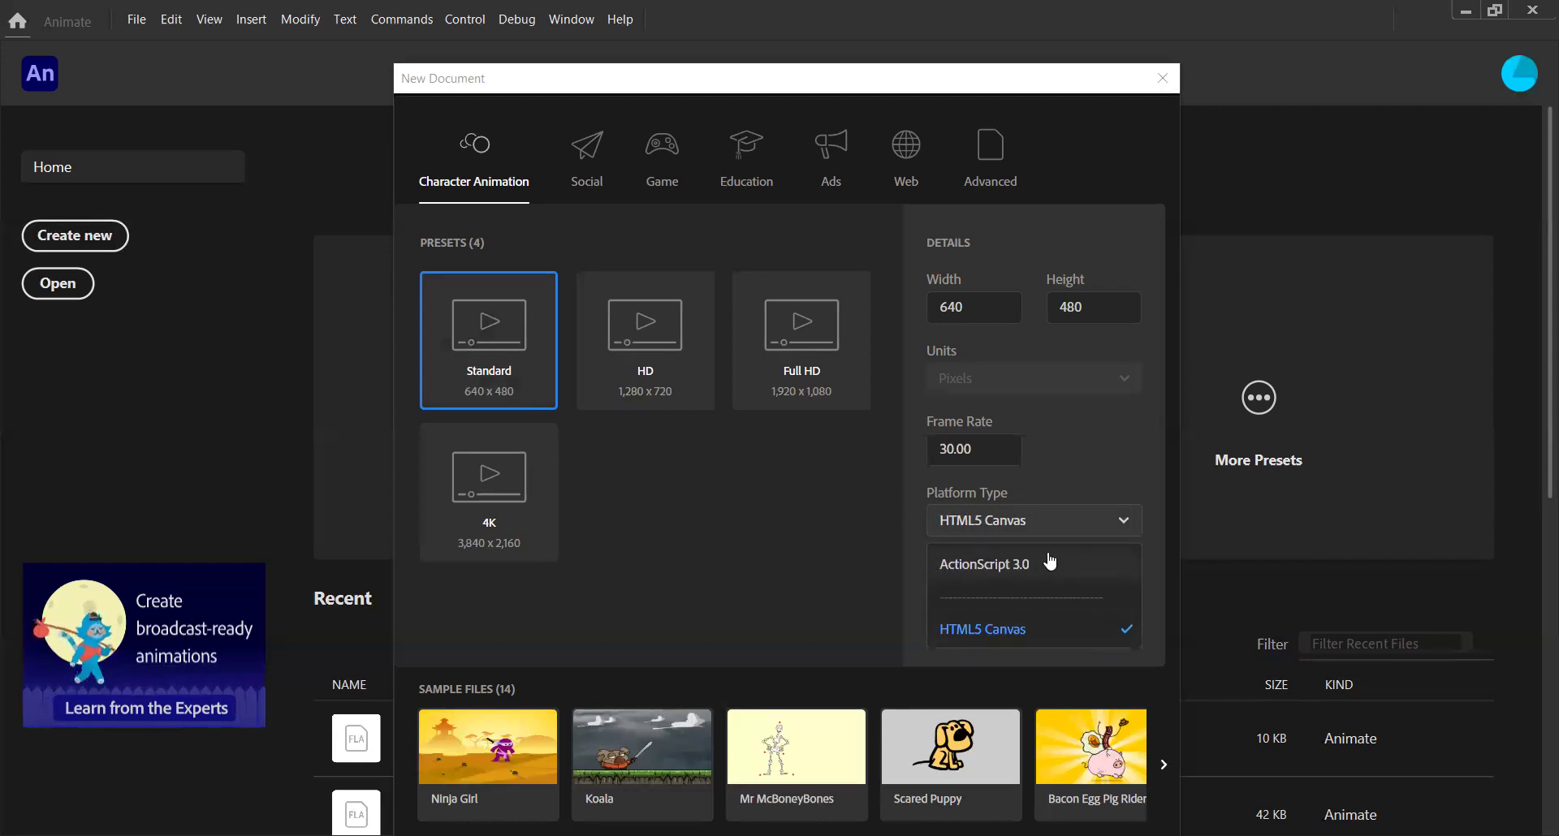
pyautogui.click(974, 634)
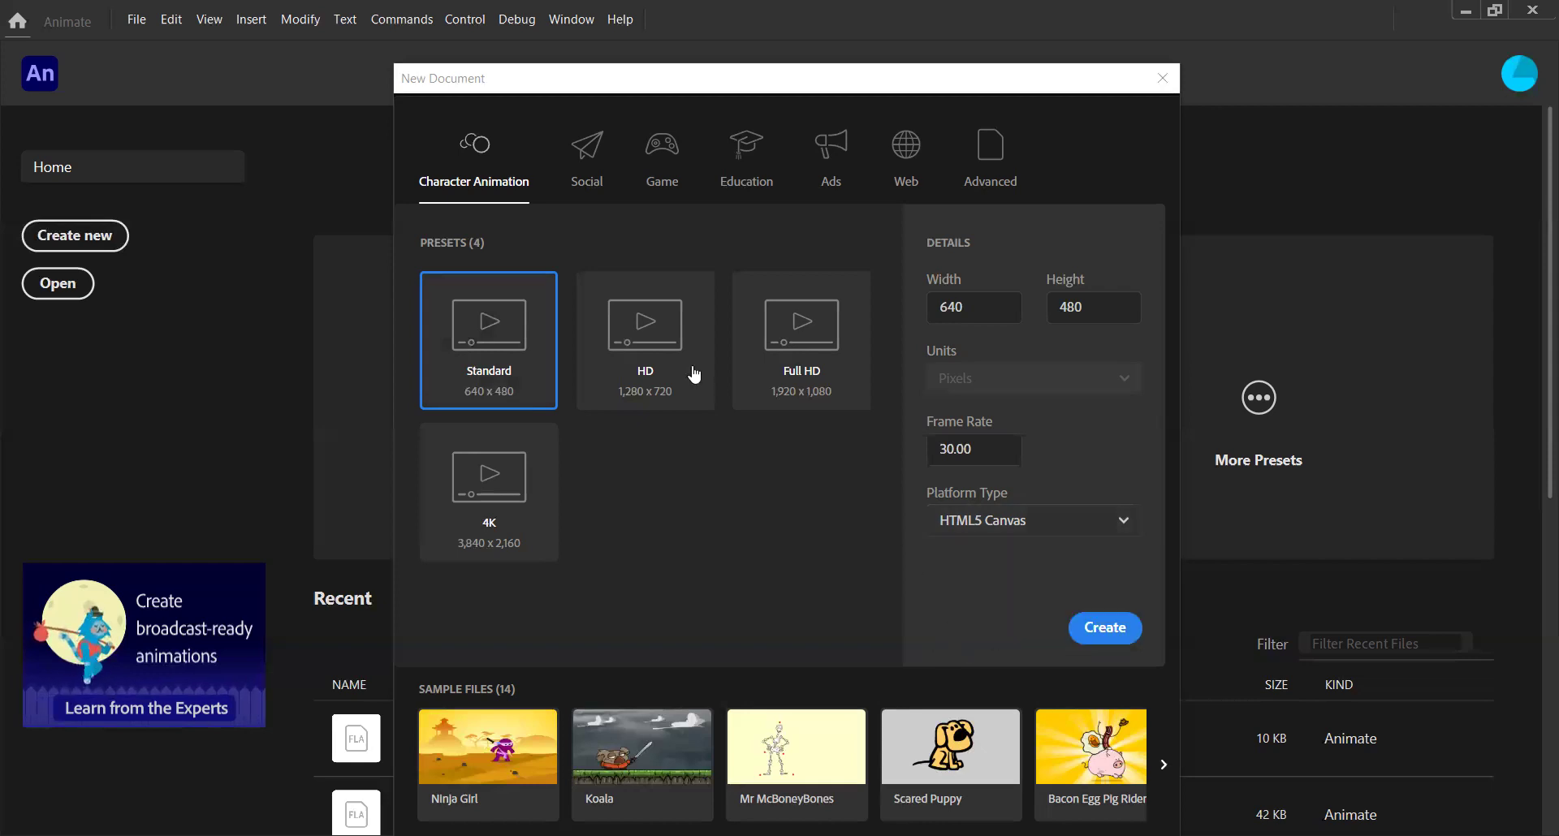
# Try the HD, Full HD and 4K presets and return to the Standard 640 x 480 preset with HTML5 Canvas
pyautogui.click(646, 375)
pyautogui.click(789, 359)
pyautogui.click(531, 461)
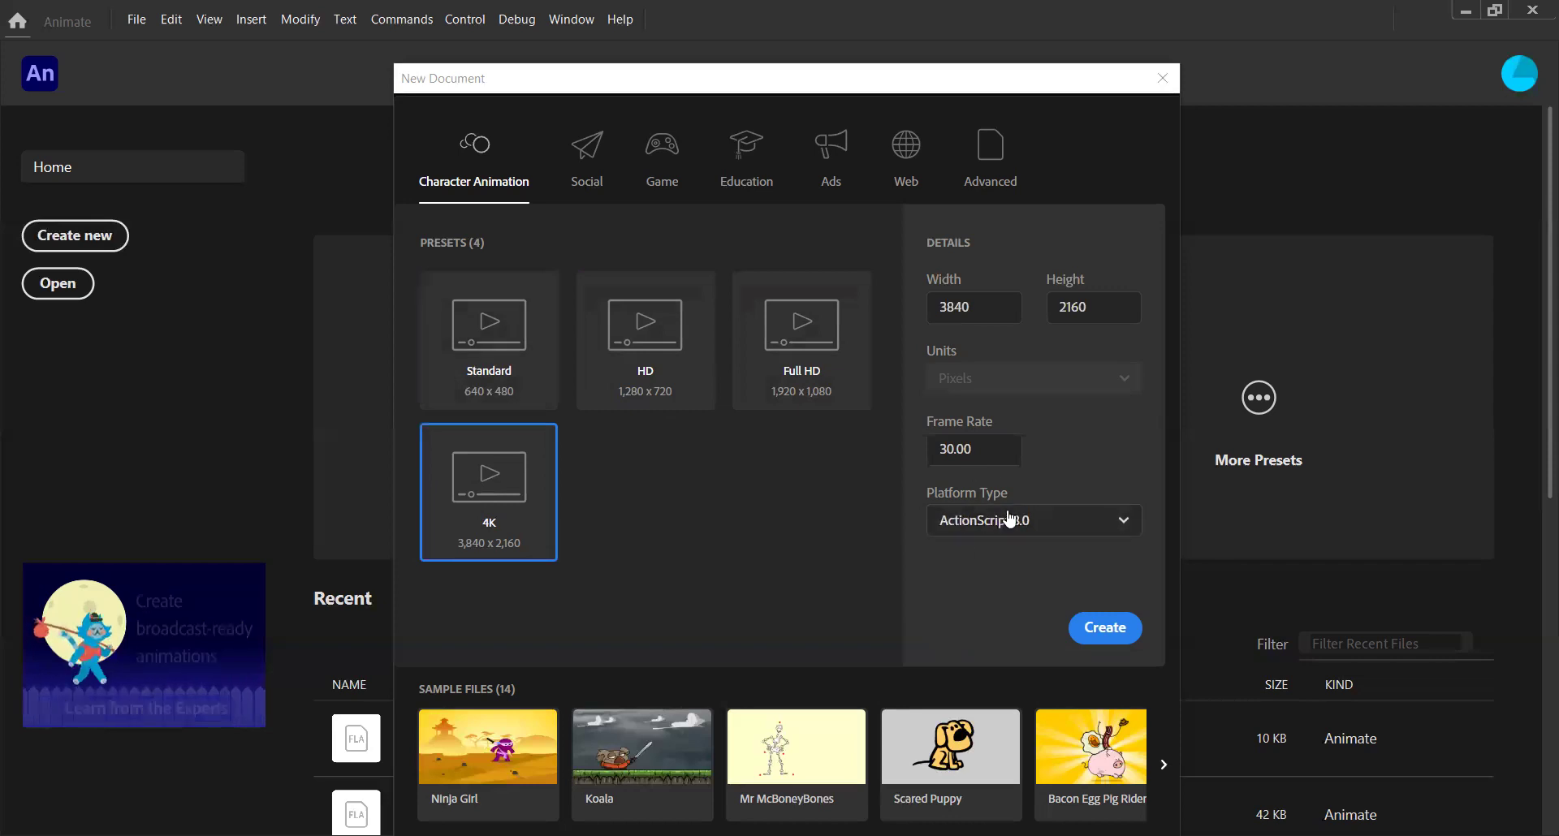
pyautogui.click(479, 402)
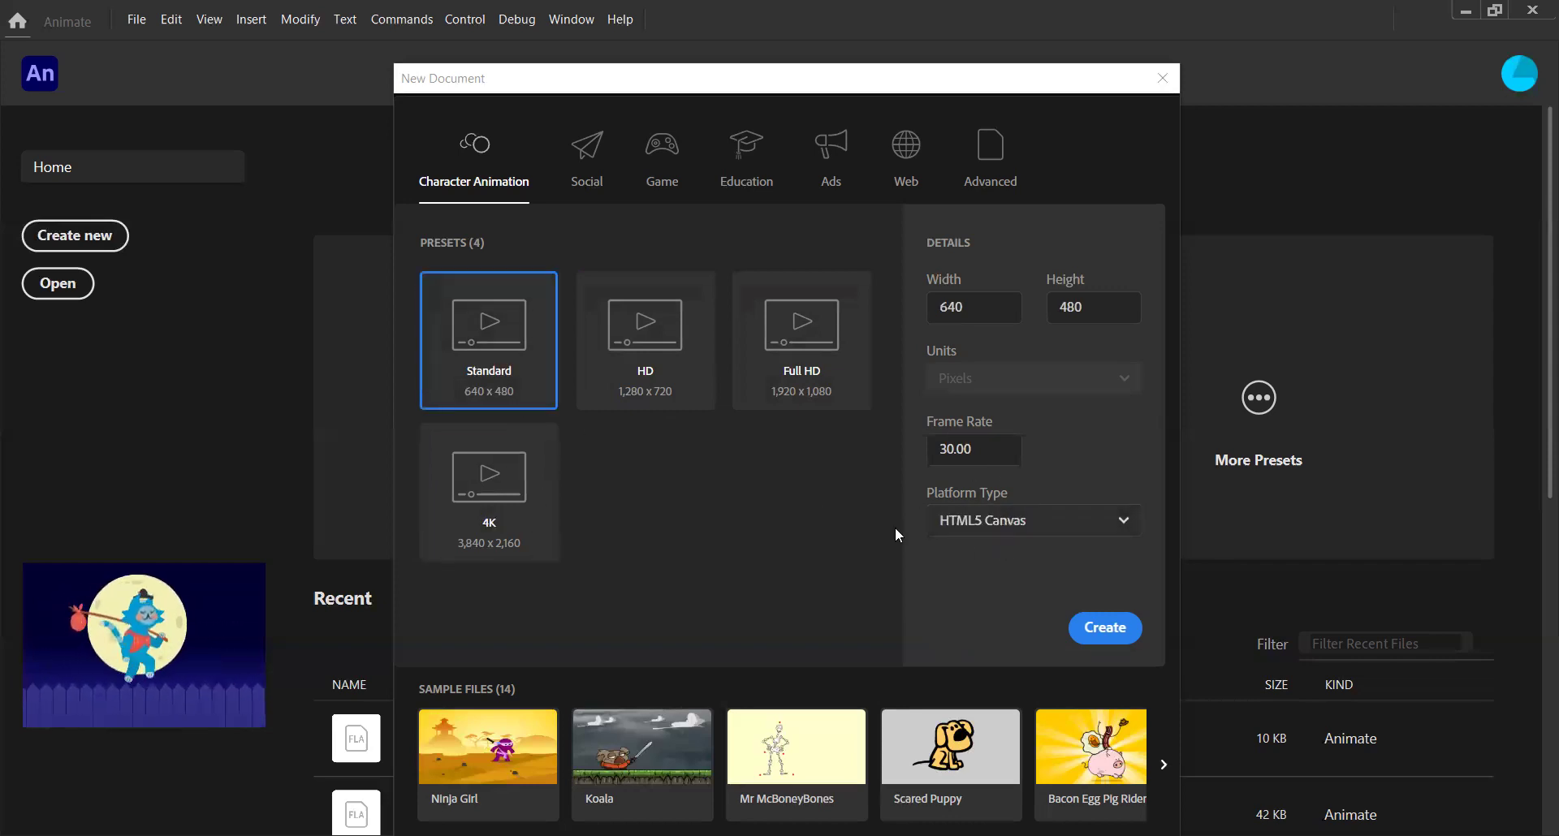
pyautogui.click(995, 520)
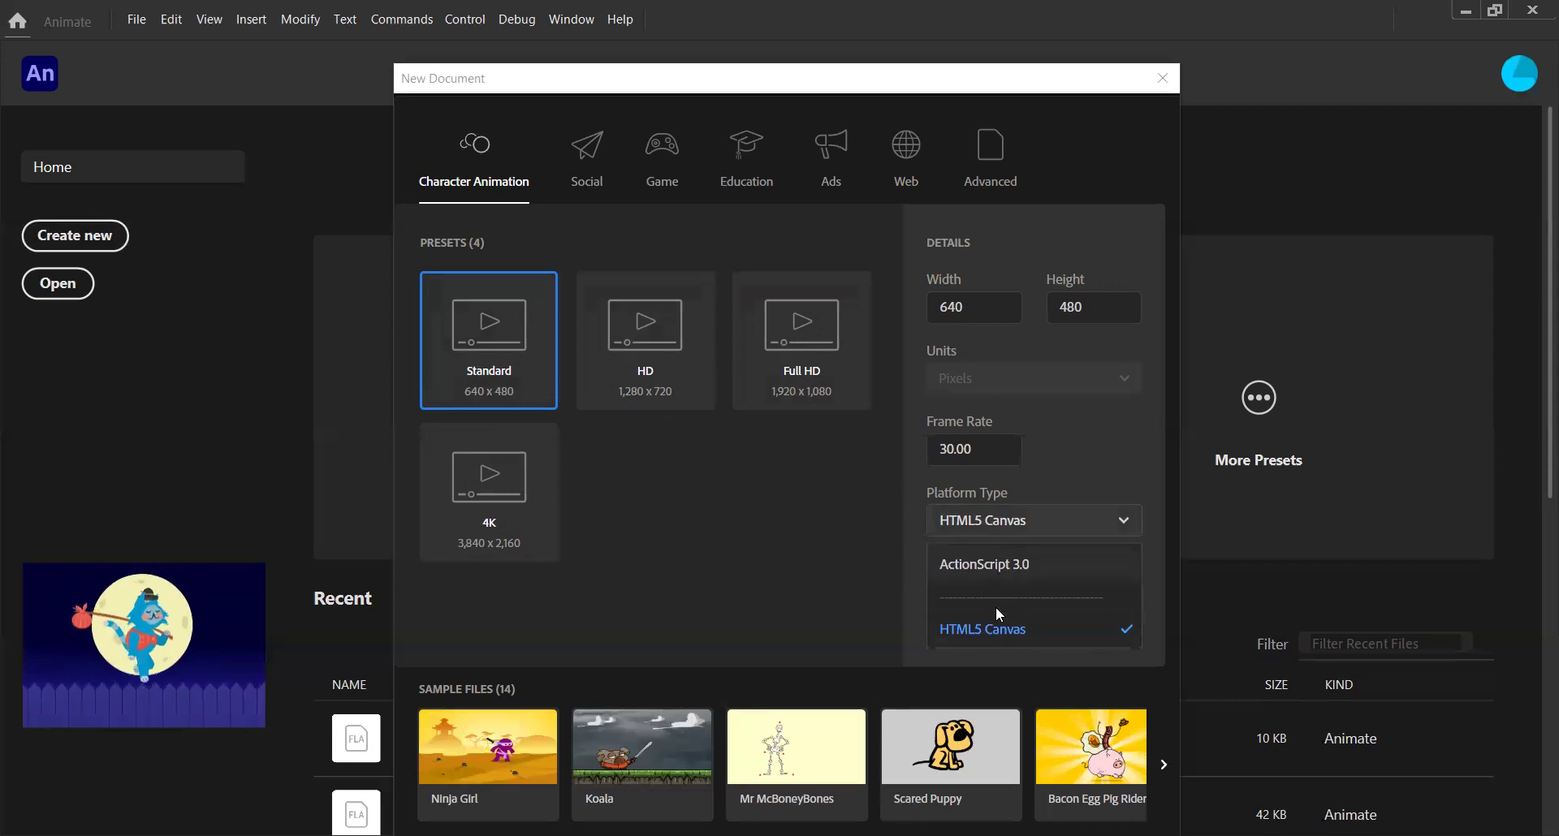
pyautogui.click(990, 518)
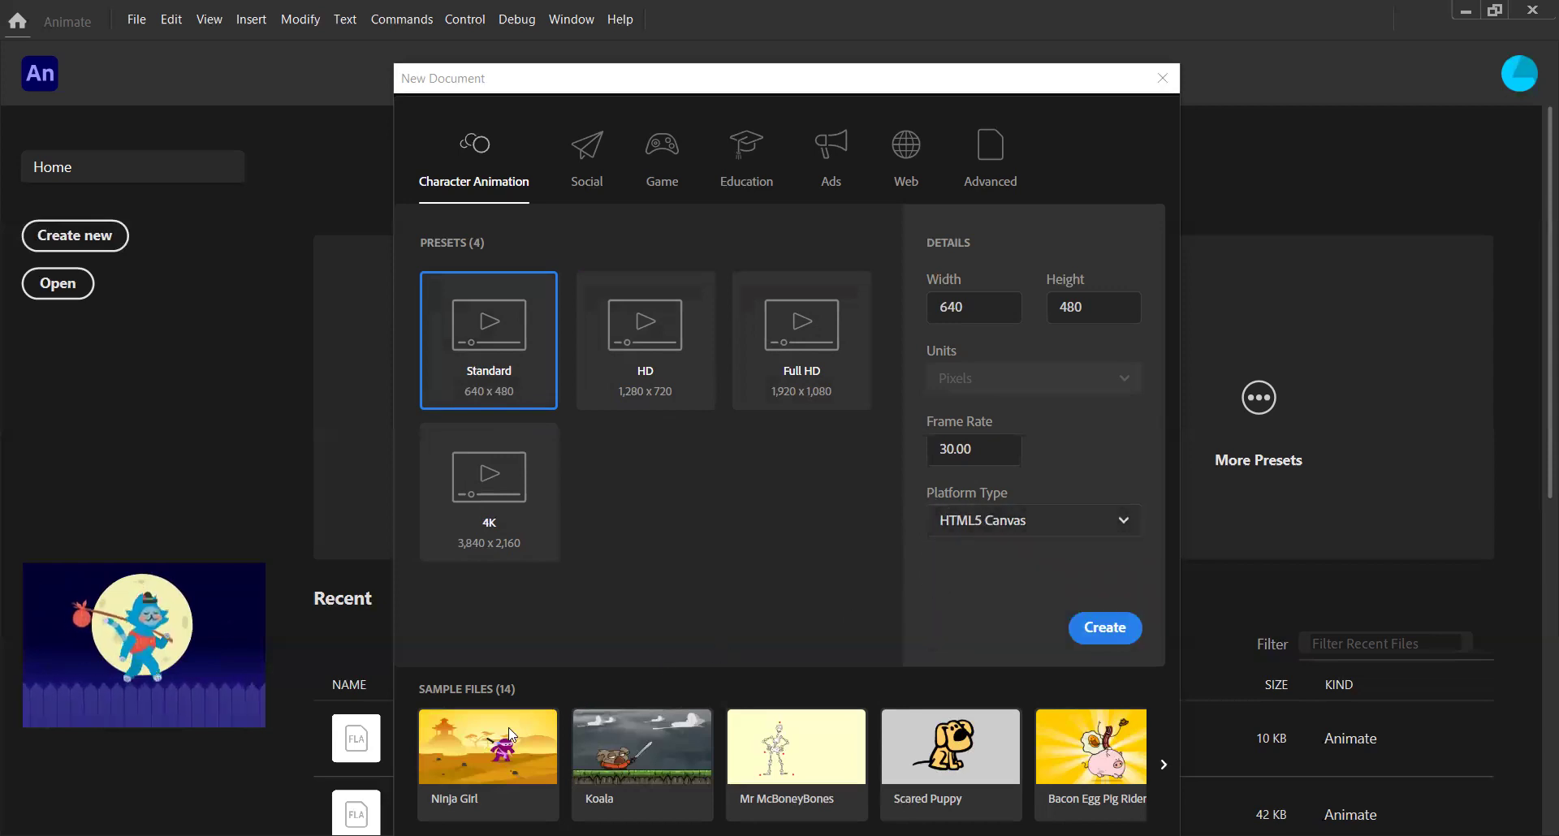
# Browse through the sample files offered for new character animation documents
pyautogui.click(1164, 764)
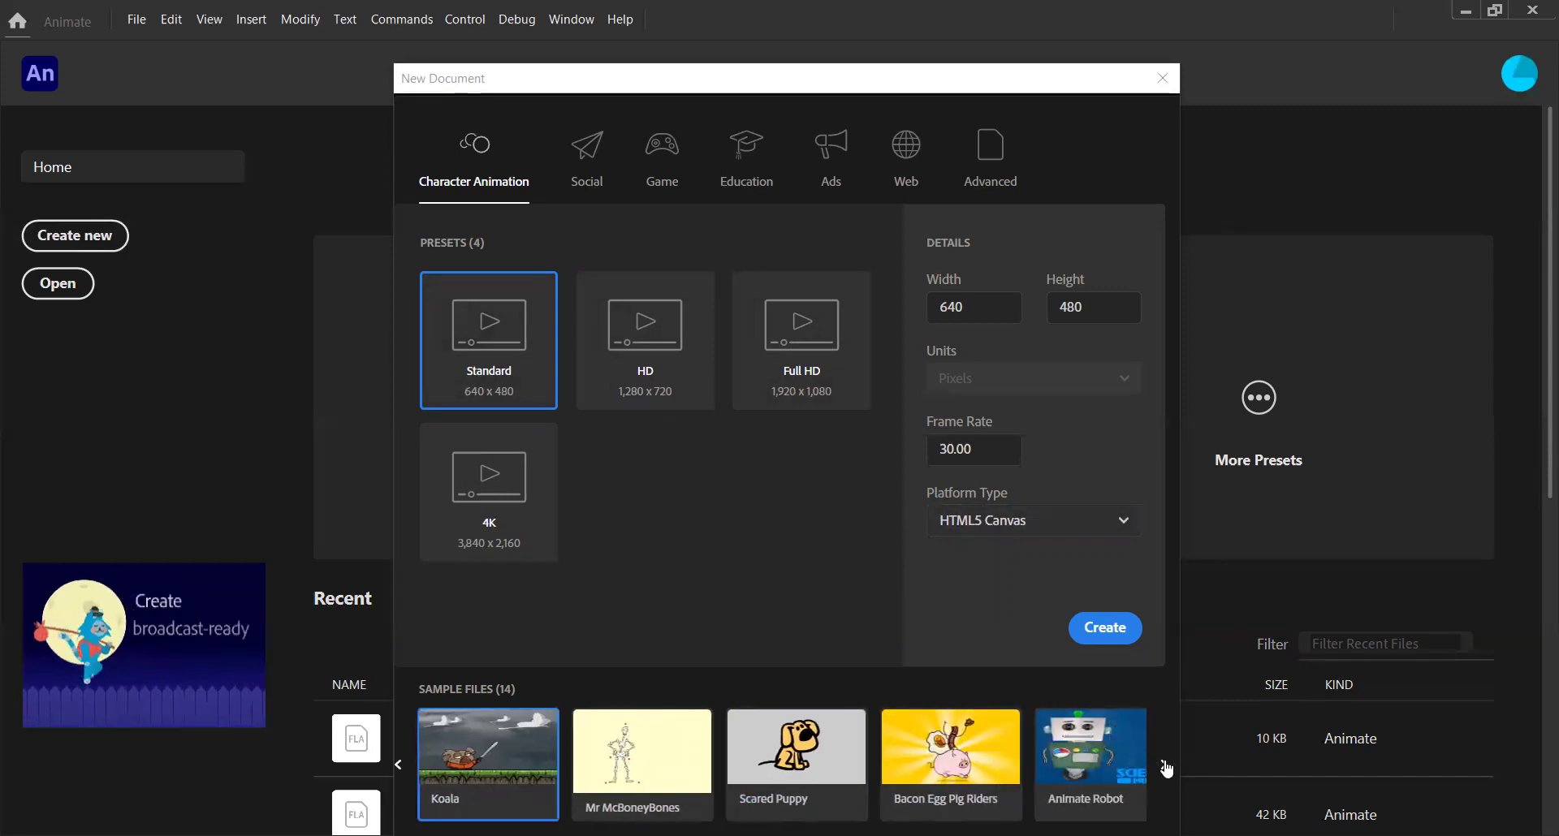
pyautogui.click(1164, 764)
pyautogui.click(1164, 764)
pyautogui.click(1166, 766)
pyautogui.click(1166, 766)
pyautogui.click(1166, 766)
pyautogui.click(1166, 765)
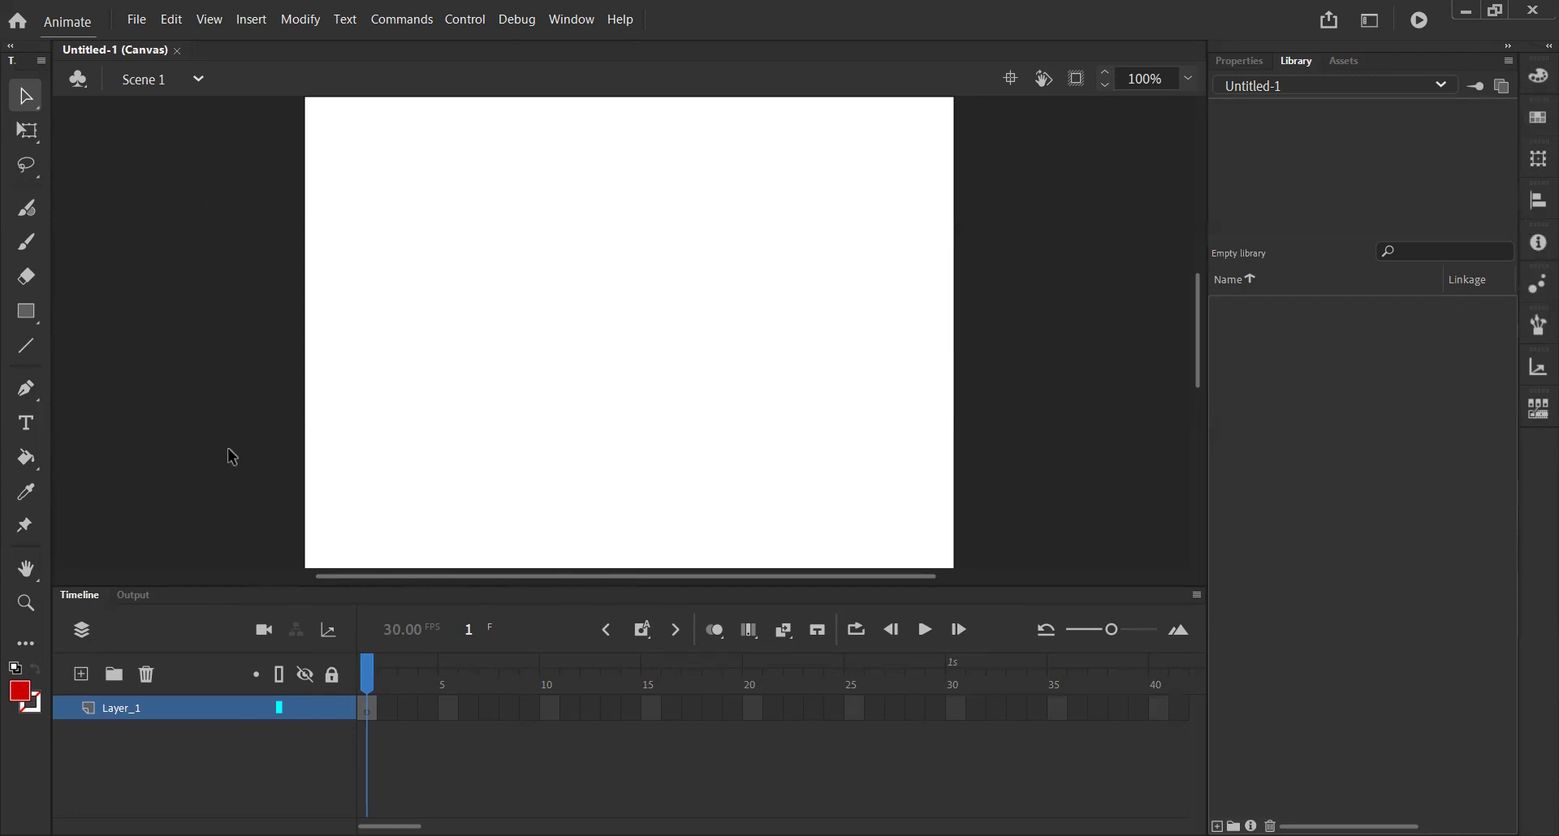
# Hide the Tools panel and show it again
pyautogui.click(565, 25)
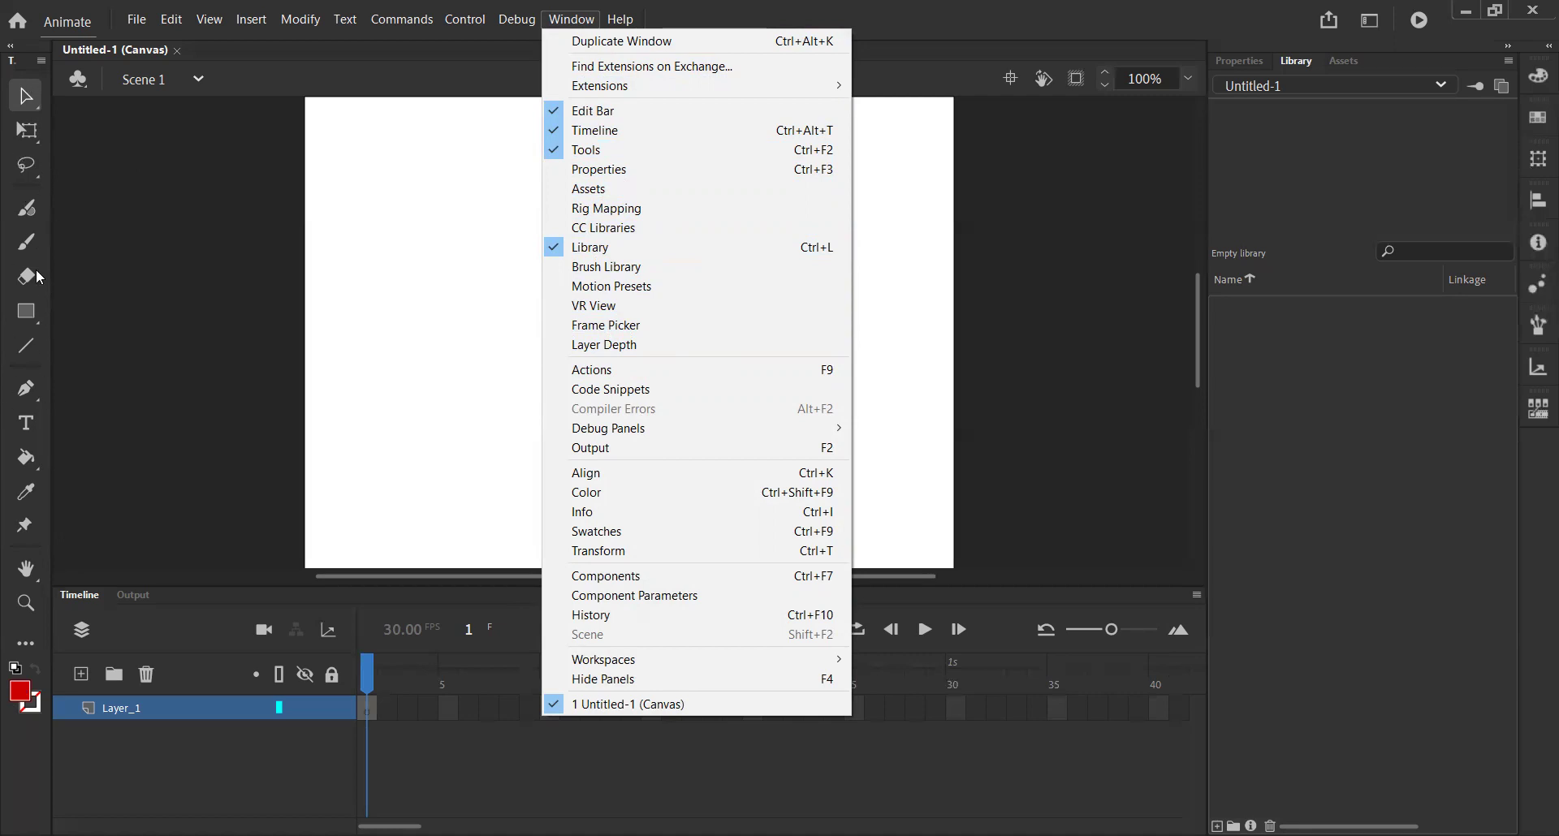
pyautogui.click(633, 154)
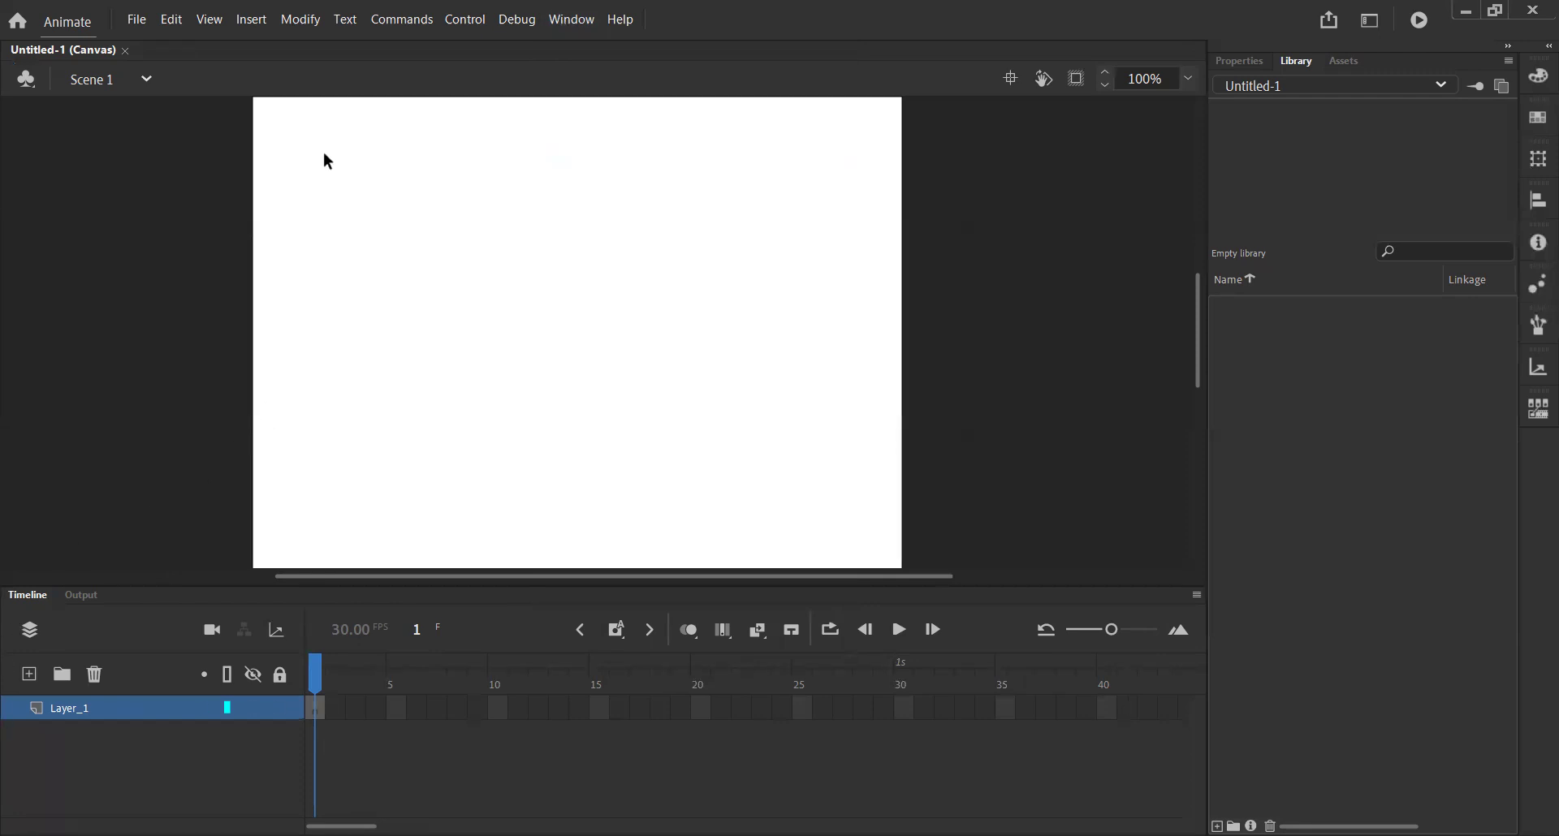
pyautogui.click(571, 19)
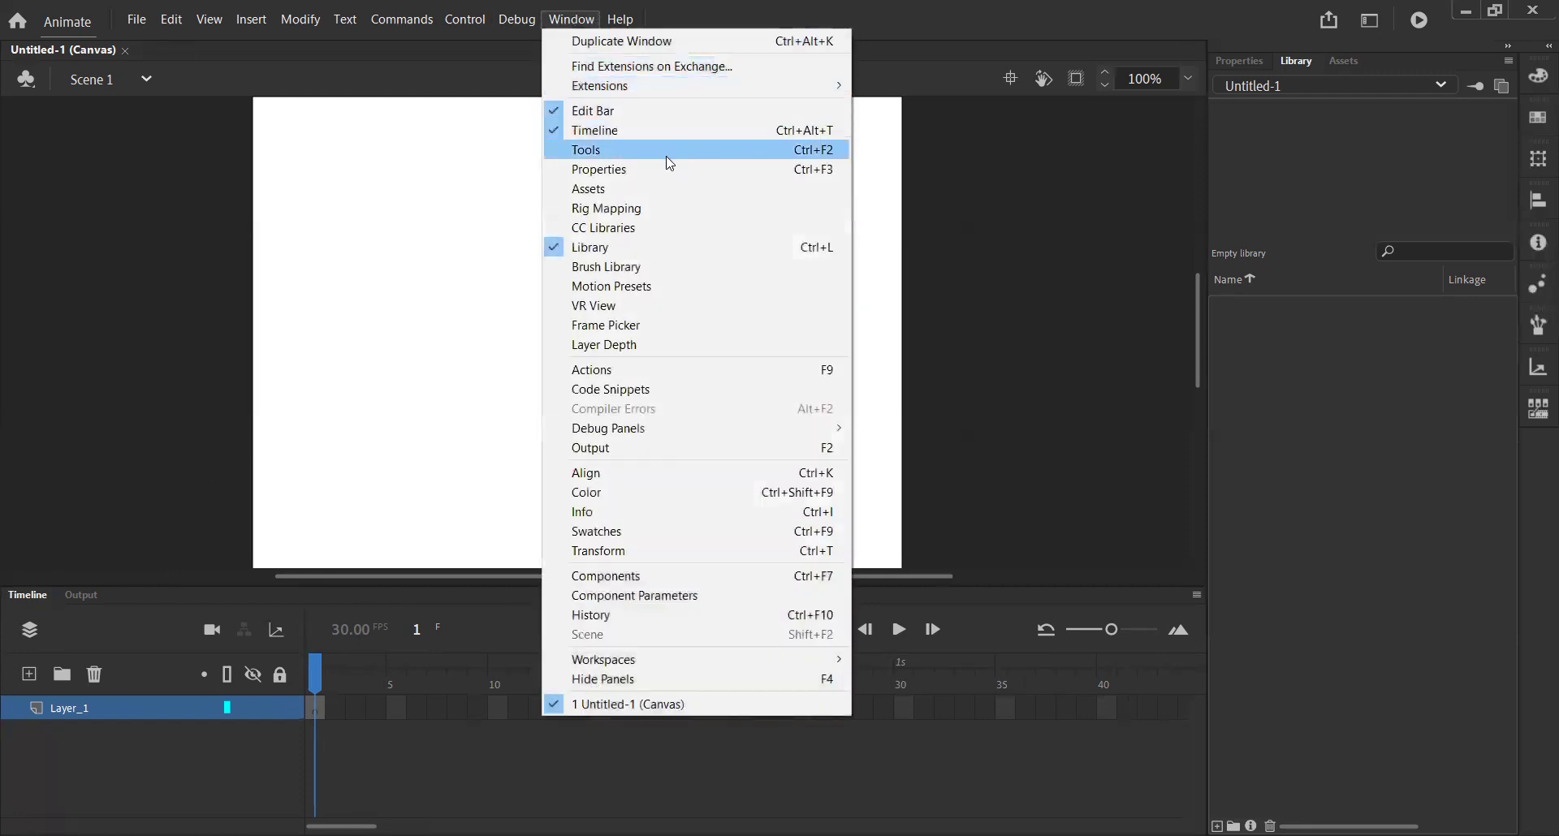
pyautogui.click(588, 151)
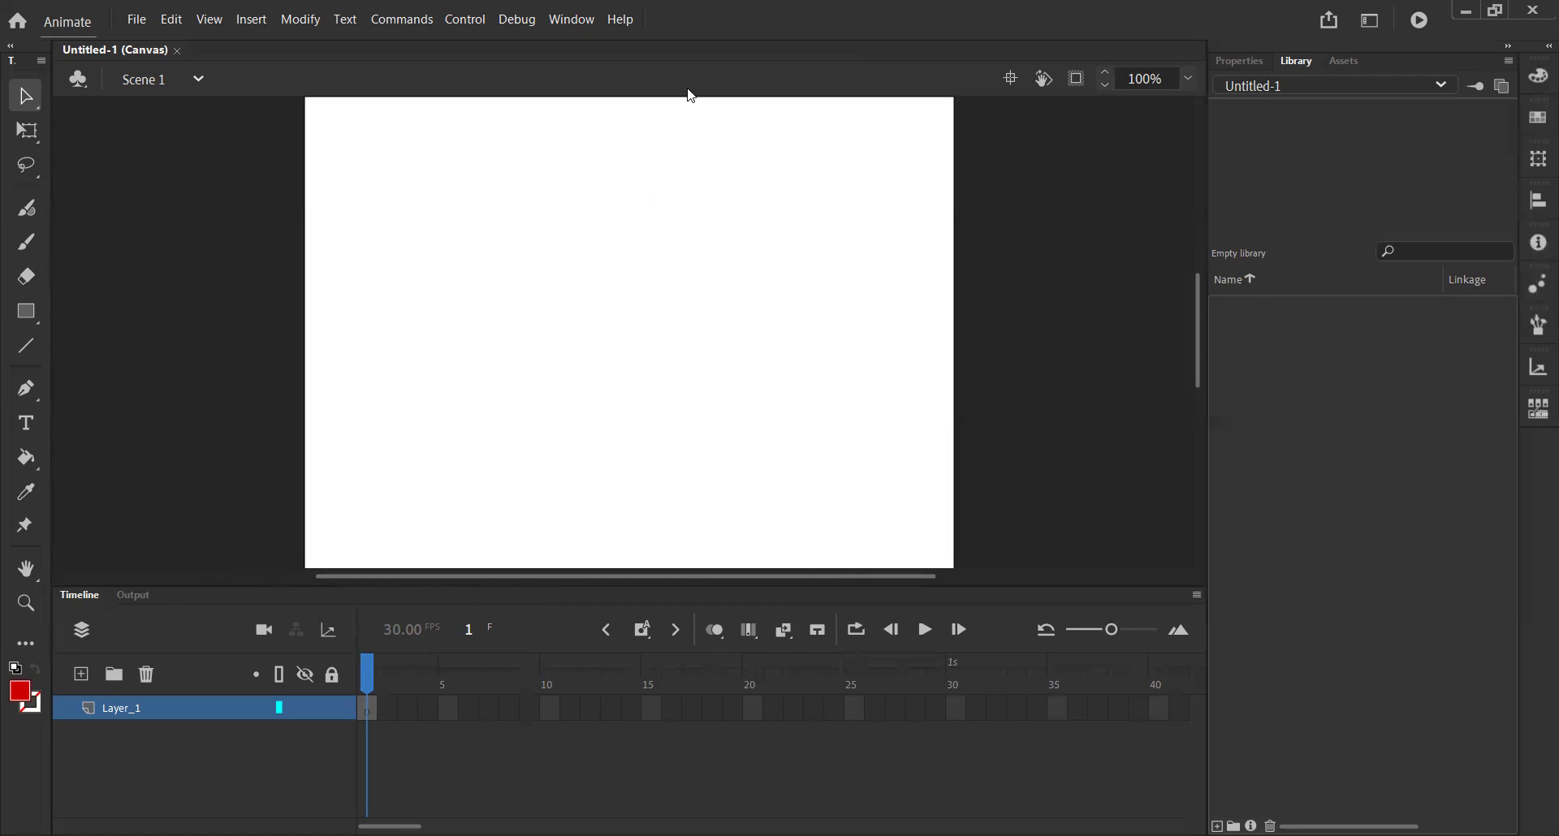
# Show the Assets panel and look through the default static assets
pyautogui.click(575, 20)
pyautogui.click(581, 18)
pyautogui.click(621, 18)
pyautogui.moveTo(575, 20)
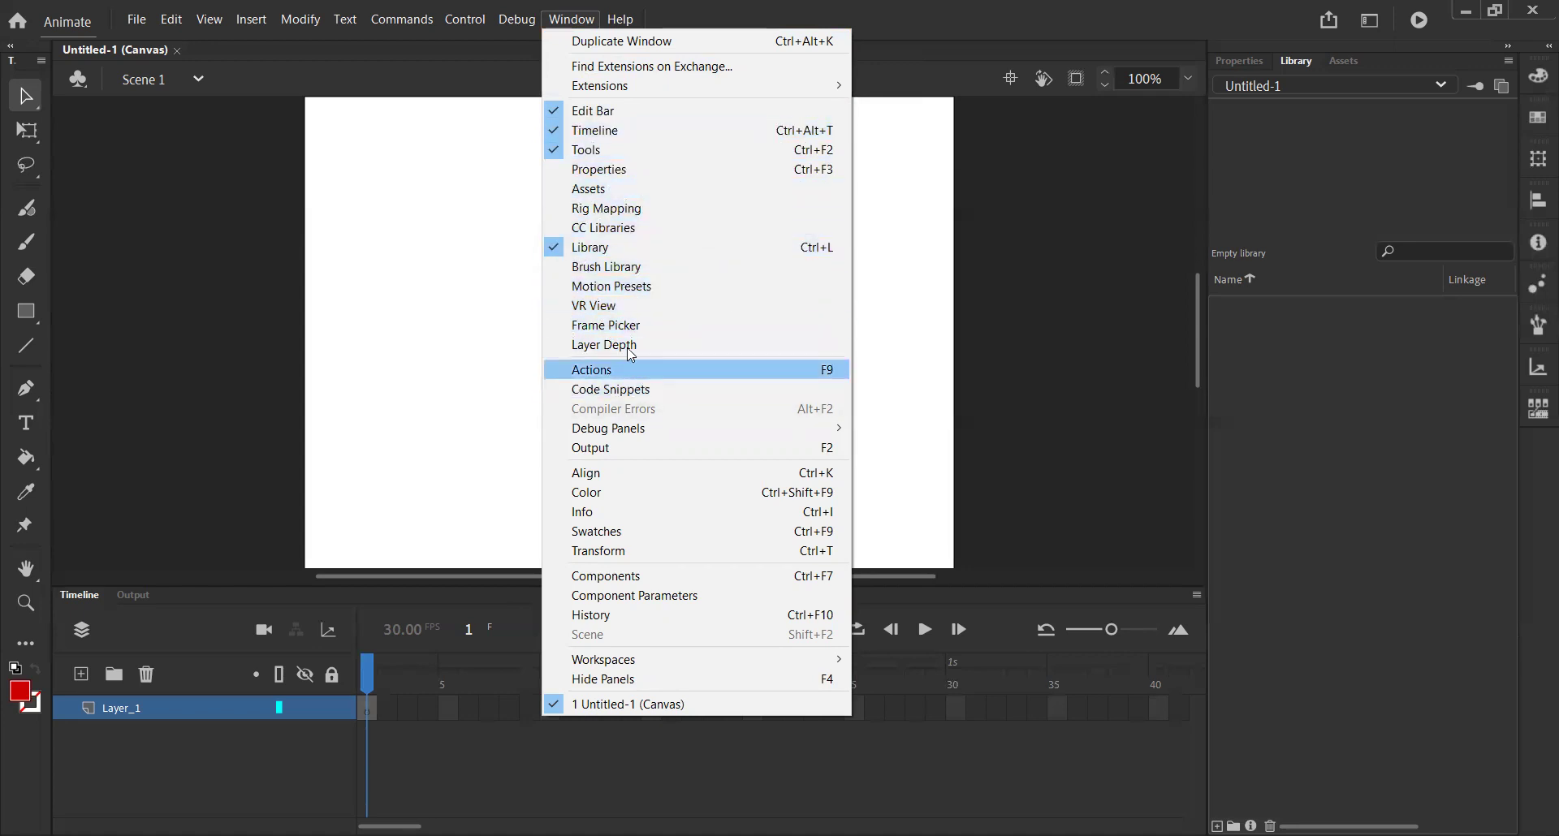
pyautogui.click(599, 190)
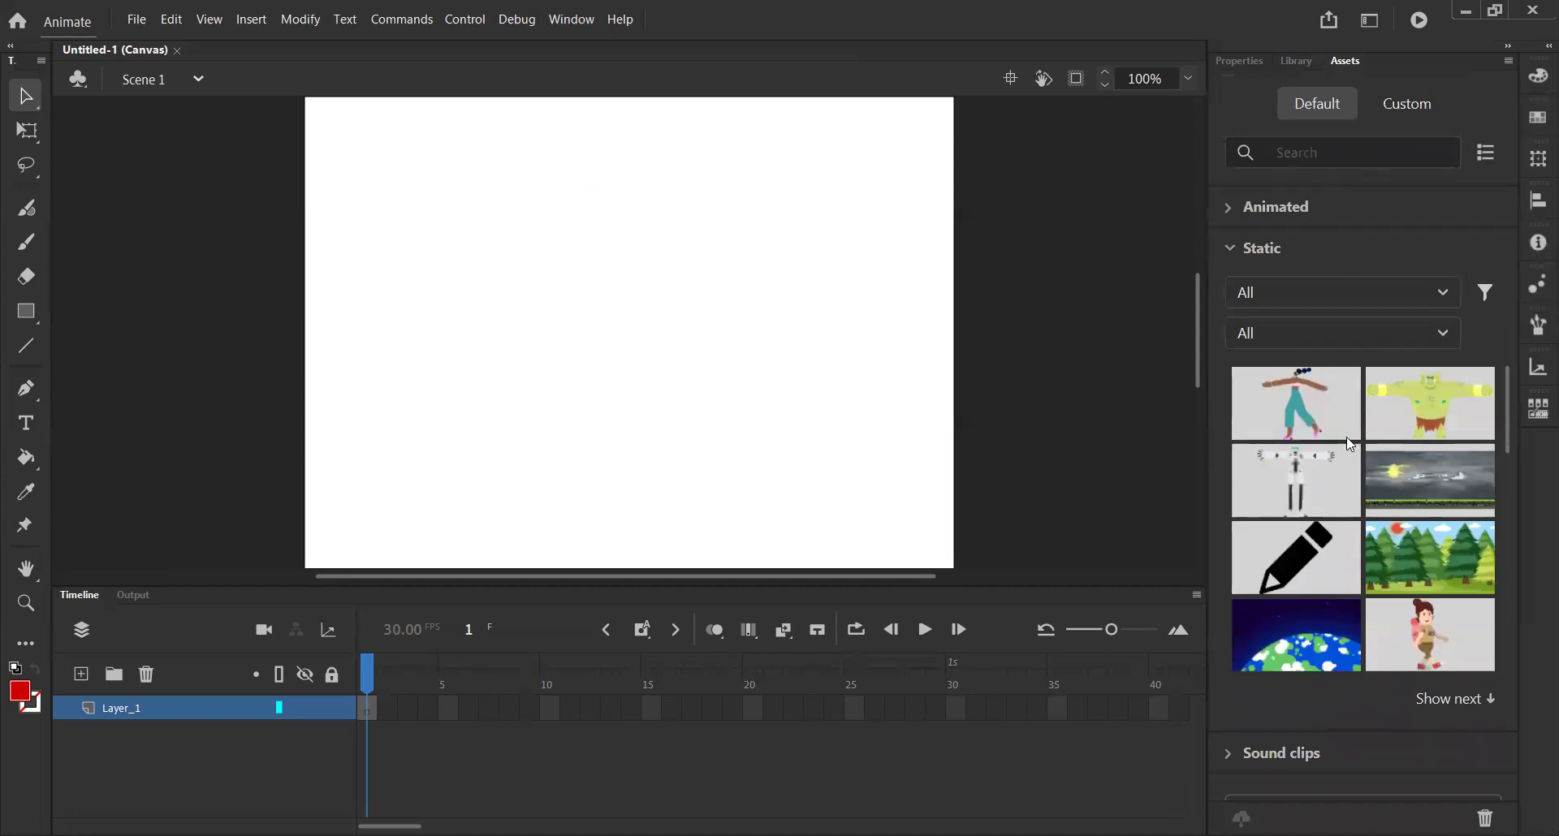
pyautogui.click(1303, 64)
pyautogui.click(1342, 65)
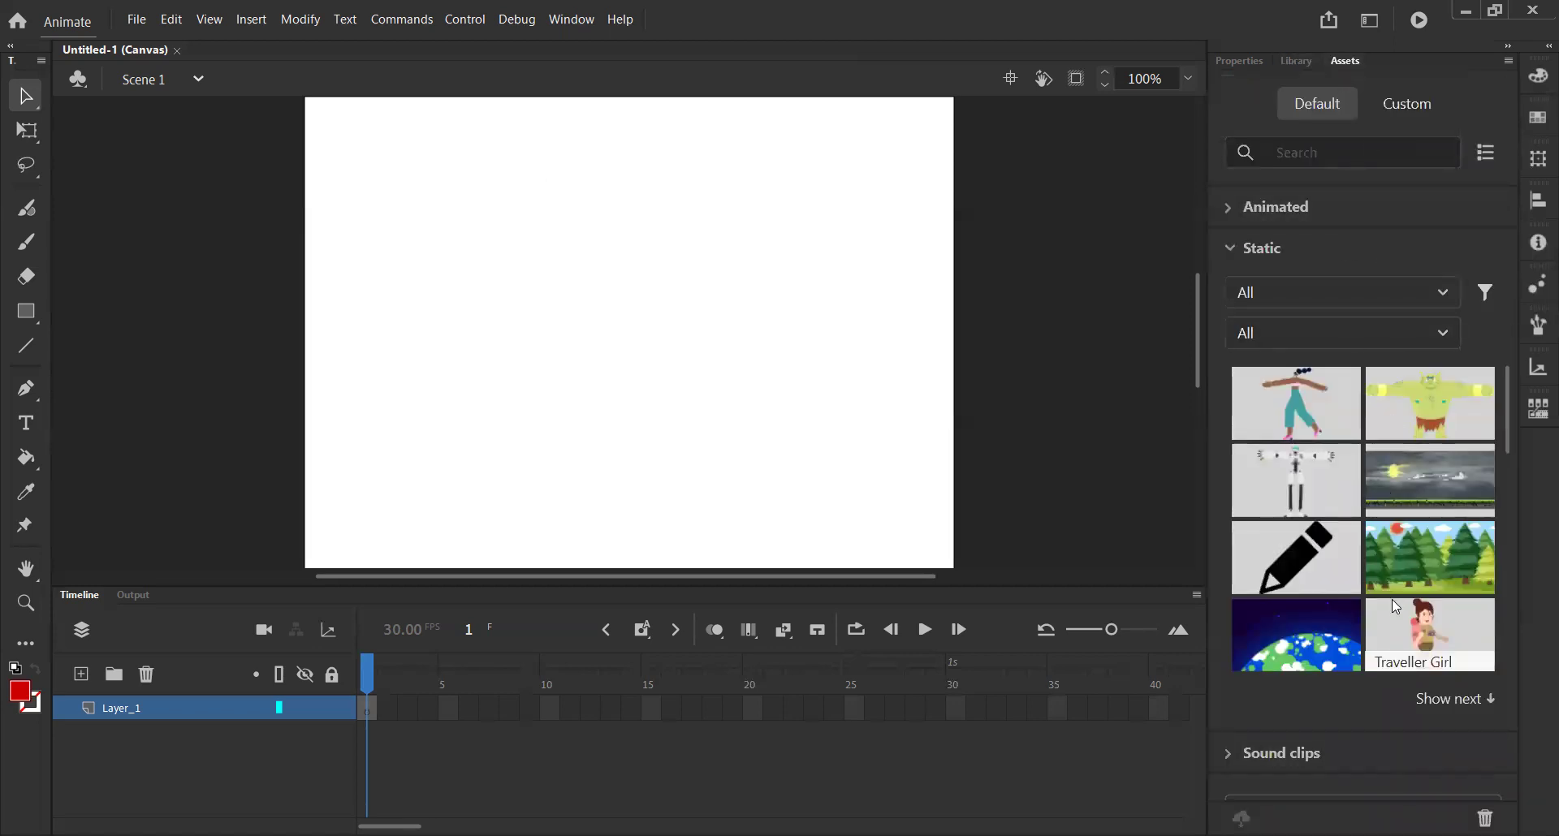
pyautogui.scroll(-5, 1392, 599)
pyautogui.scroll(-3, 1395, 589)
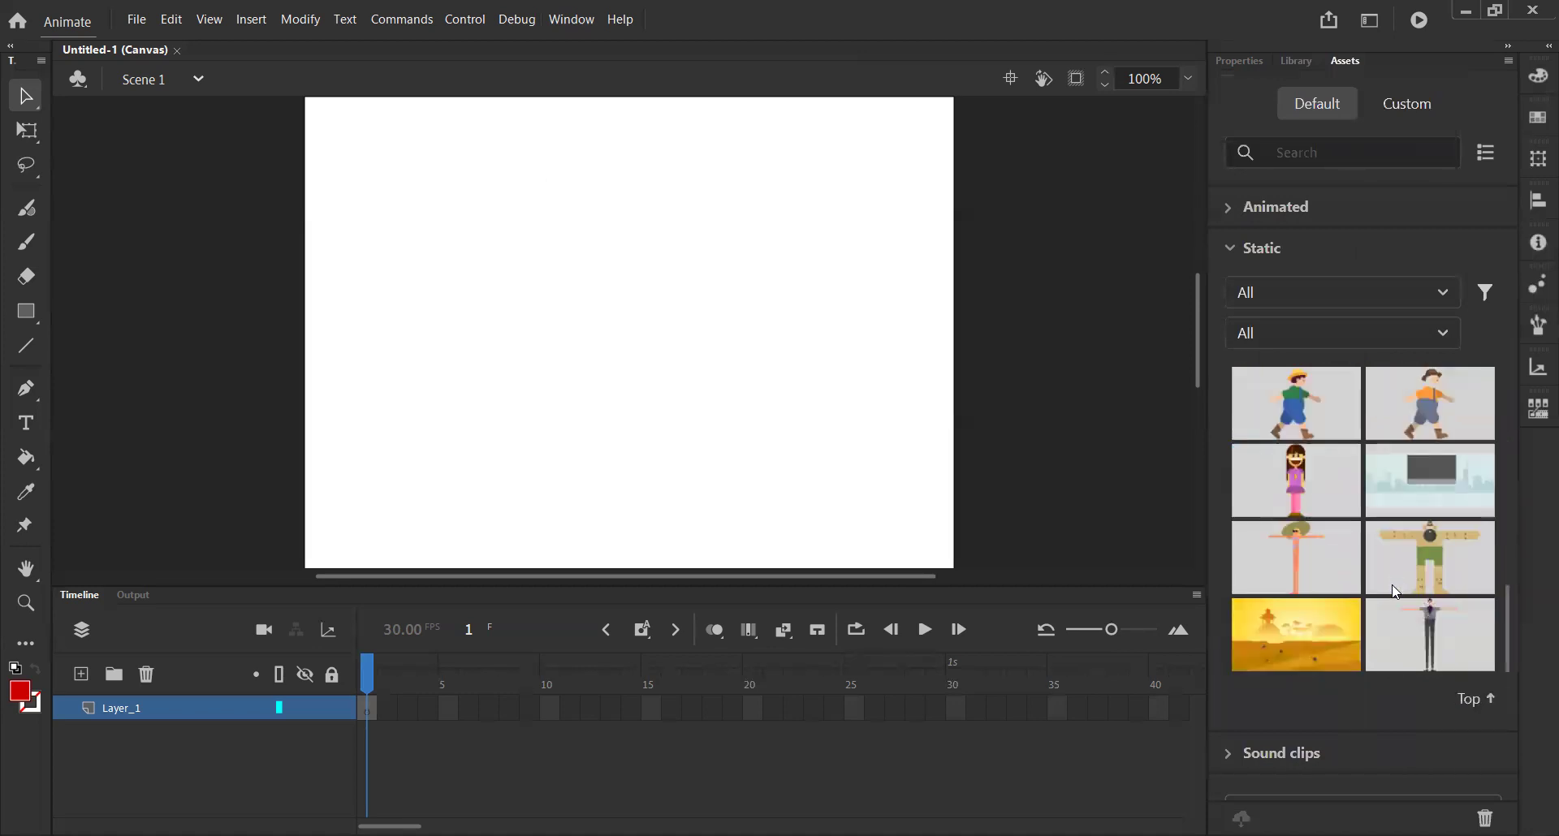
pyautogui.scroll(8, 1392, 580)
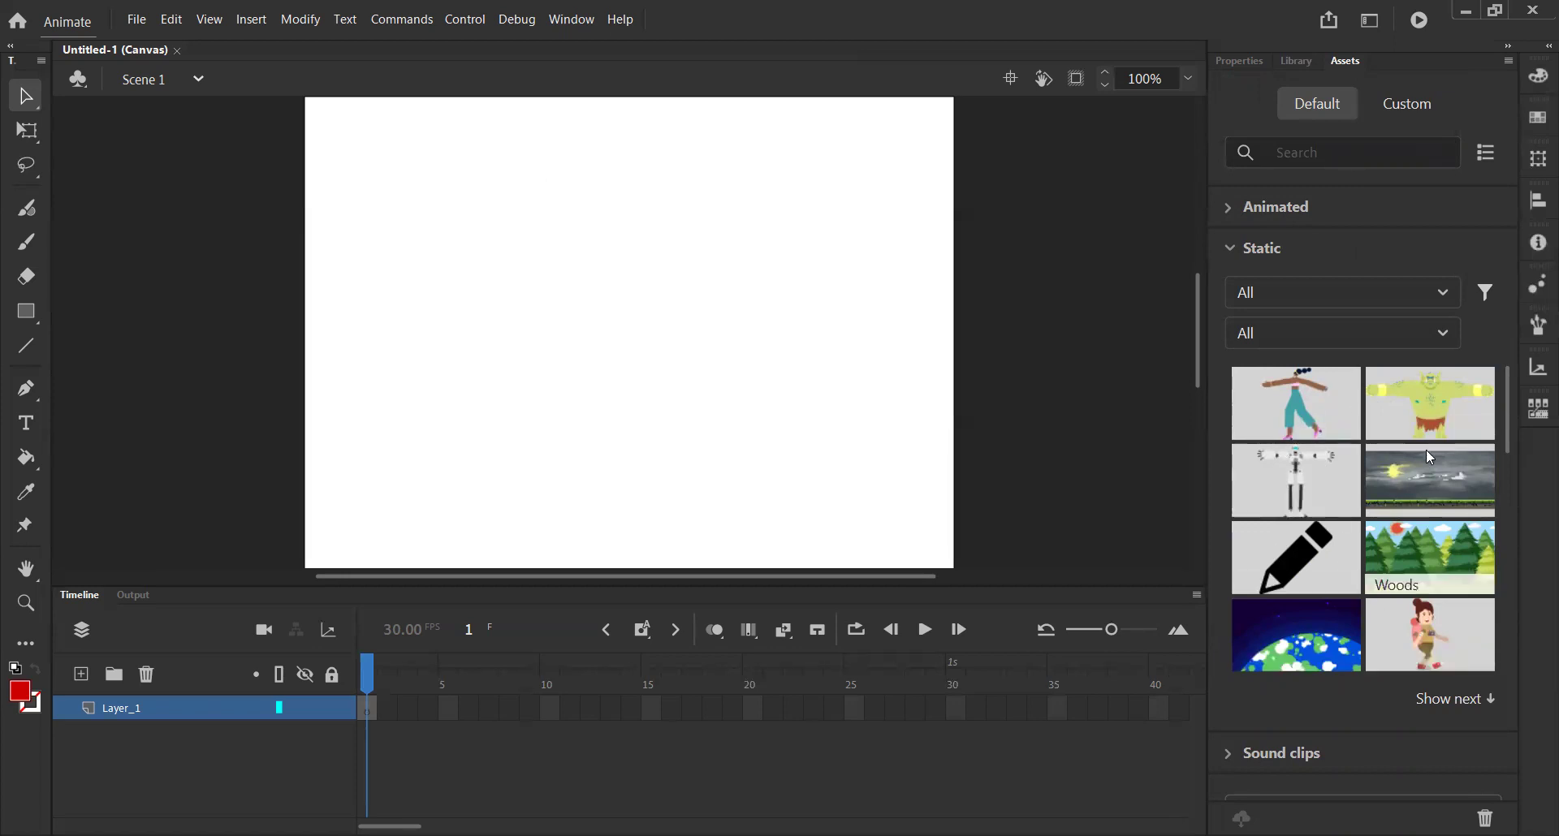
# Hide the Assets panel and bring back the Library panel
pyautogui.click(571, 19)
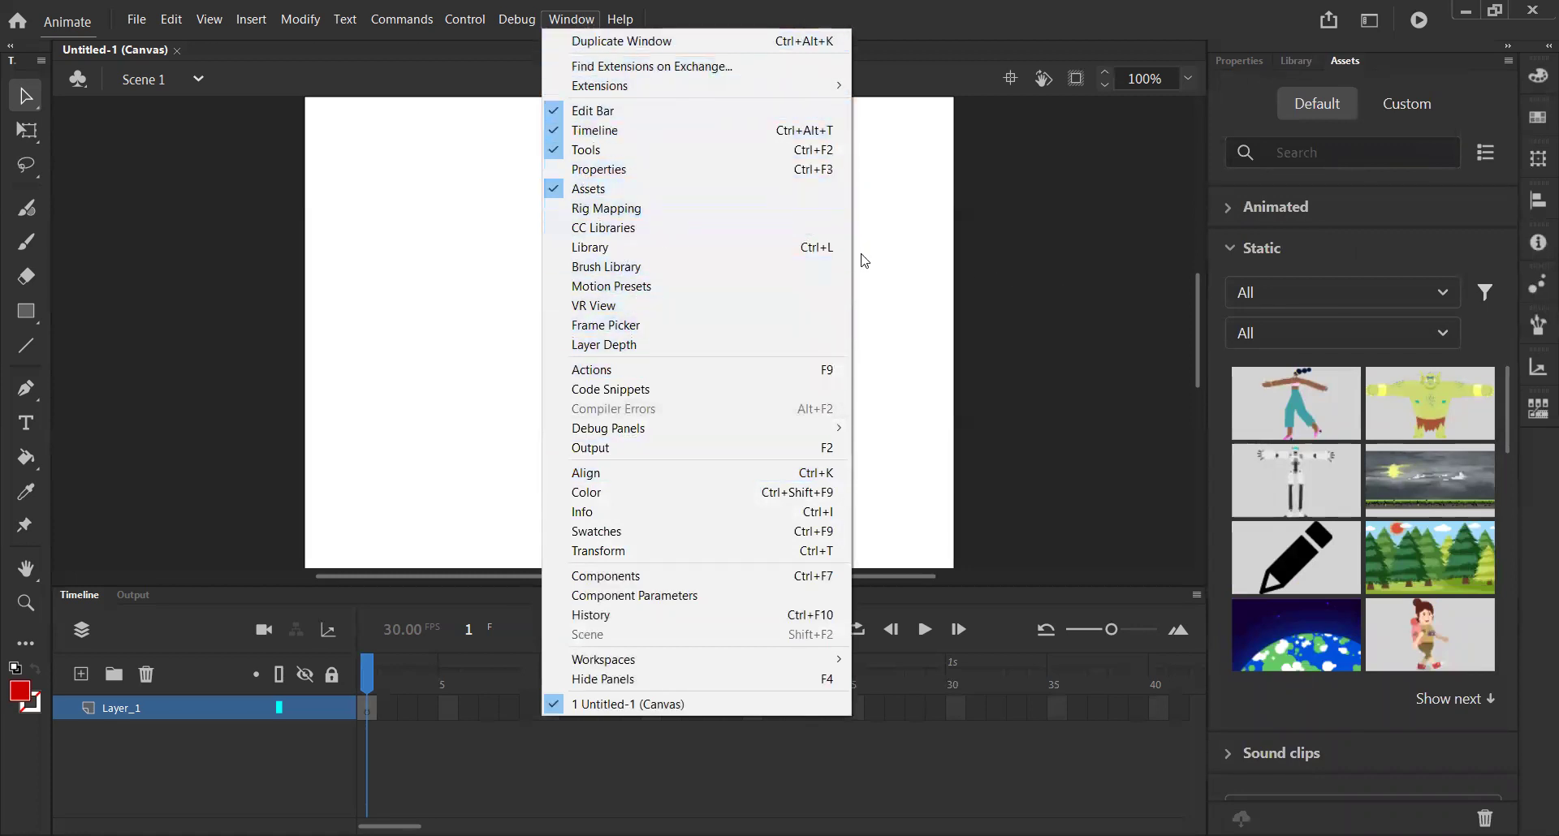
pyautogui.click(583, 193)
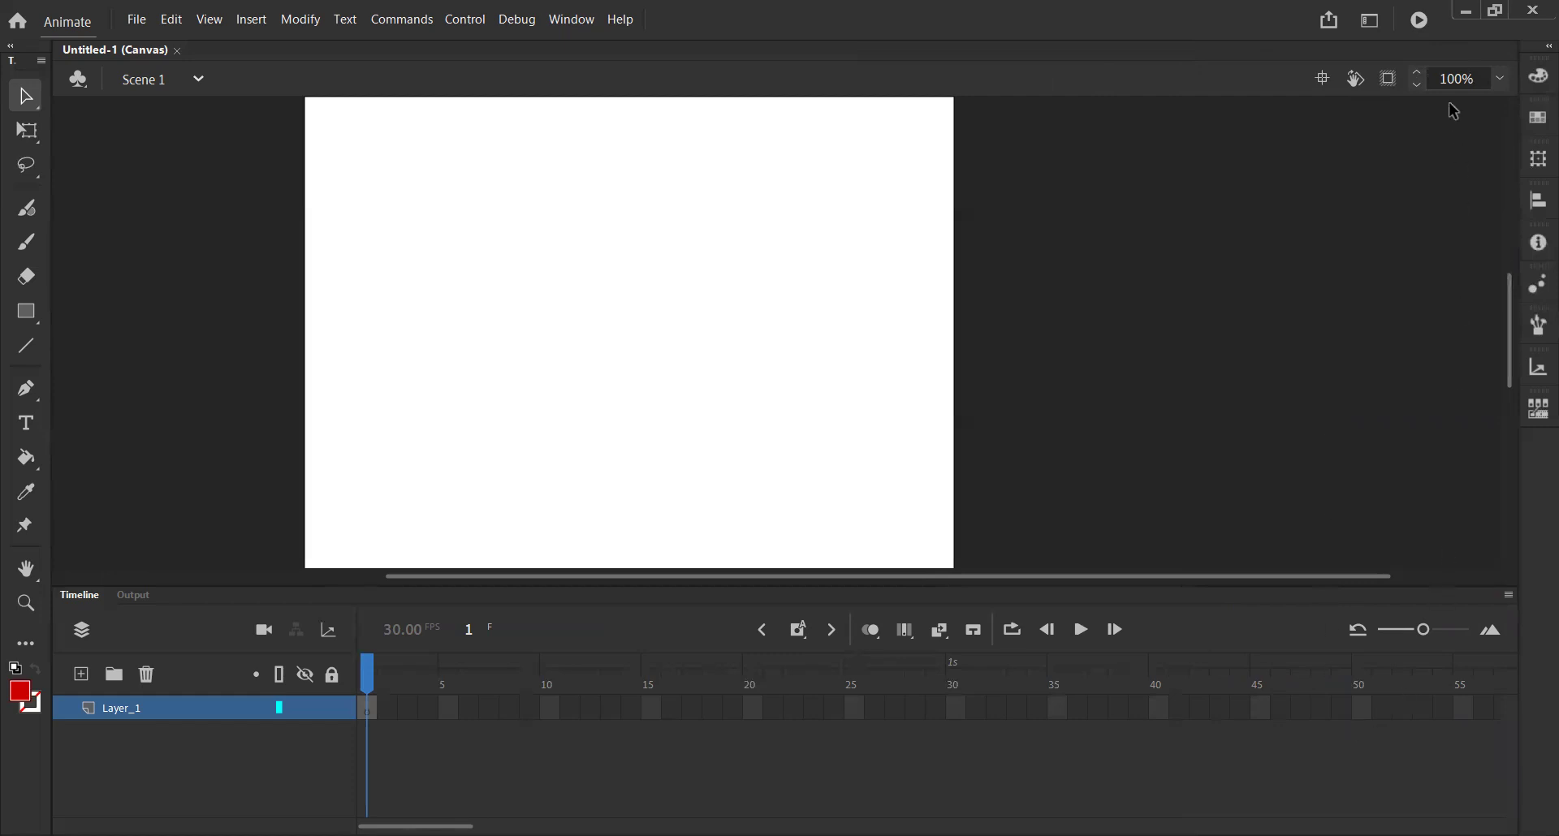
pyautogui.click(568, 26)
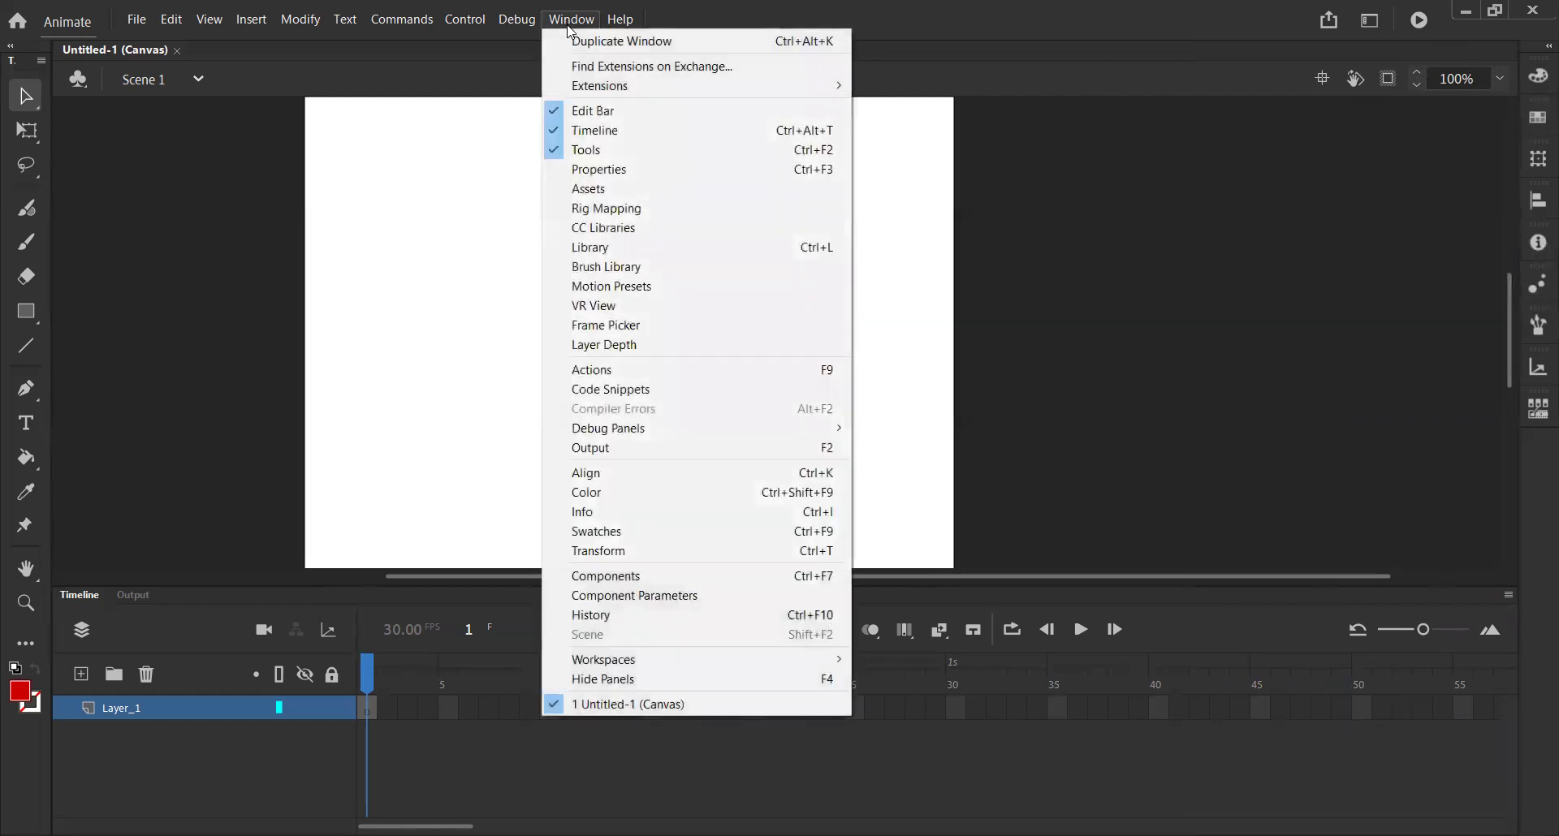
pyautogui.click(589, 247)
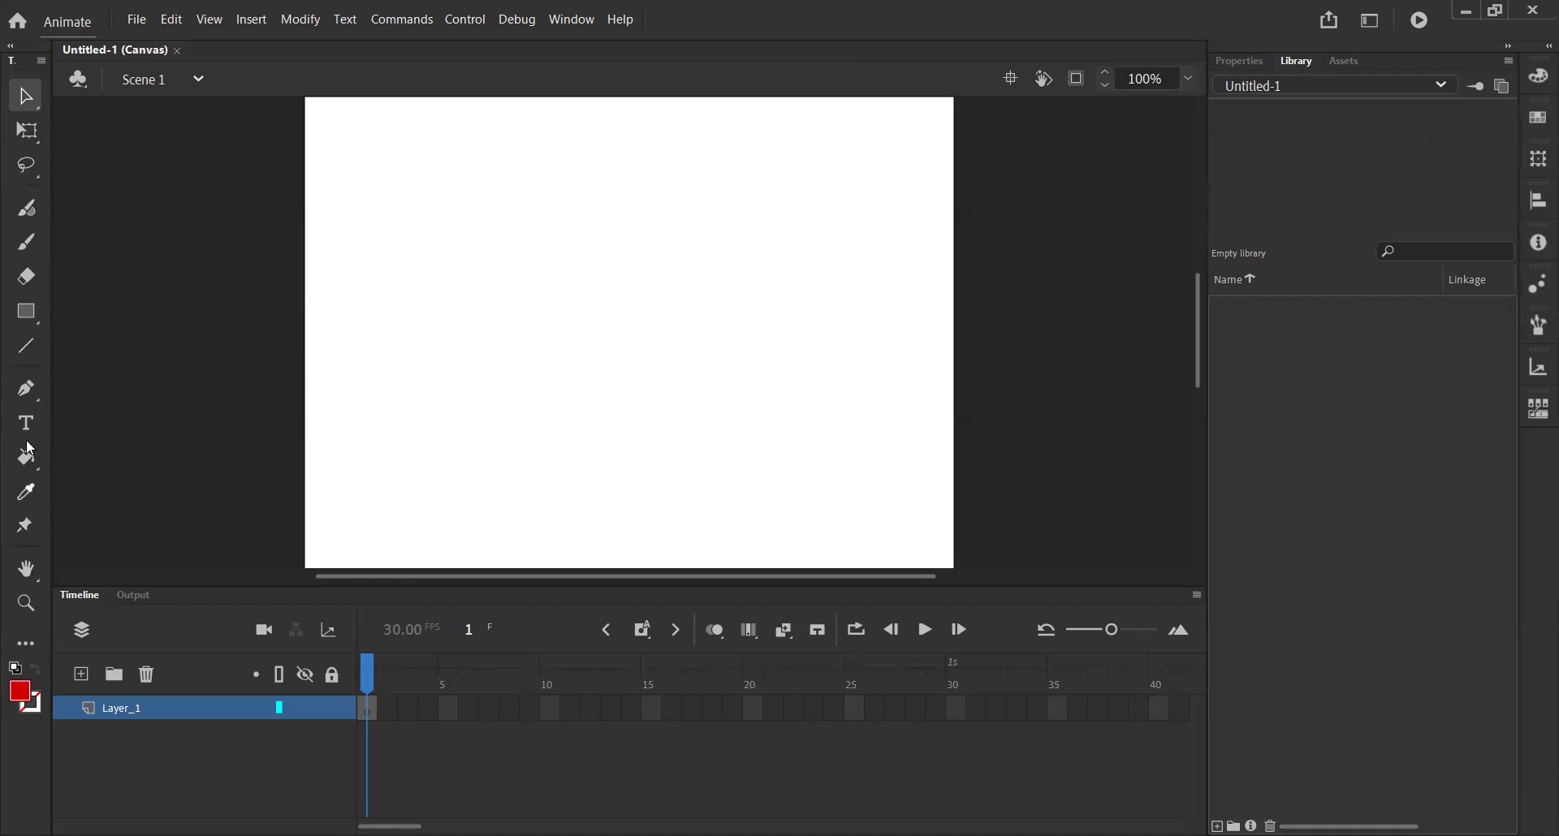
pyautogui.moveTo(29, 544)
pyautogui.mouseDown()
pyautogui.moveTo(26, 491)
pyautogui.moveTo(77, 393)
pyautogui.moveTo(11, 155)
pyautogui.moveTo(22, 122)
pyautogui.mouseUp()
pyautogui.click(19, 134)
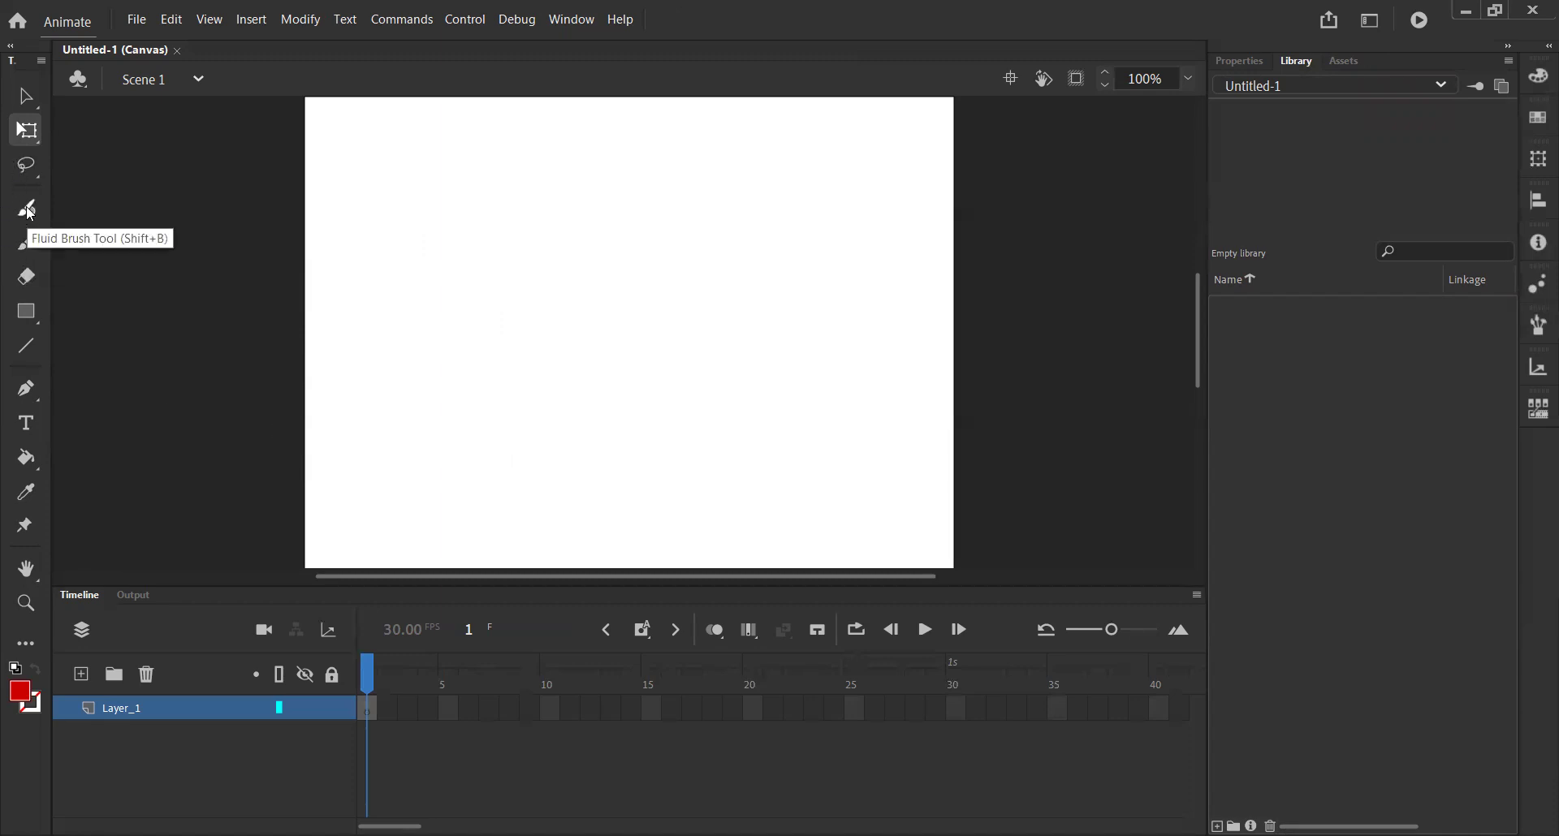
# Draw three red shapes with the Rectangle tool: a large square near the stage centre, a small square at upper right and a wide rectangle at upper left
pyautogui.click(27, 312)
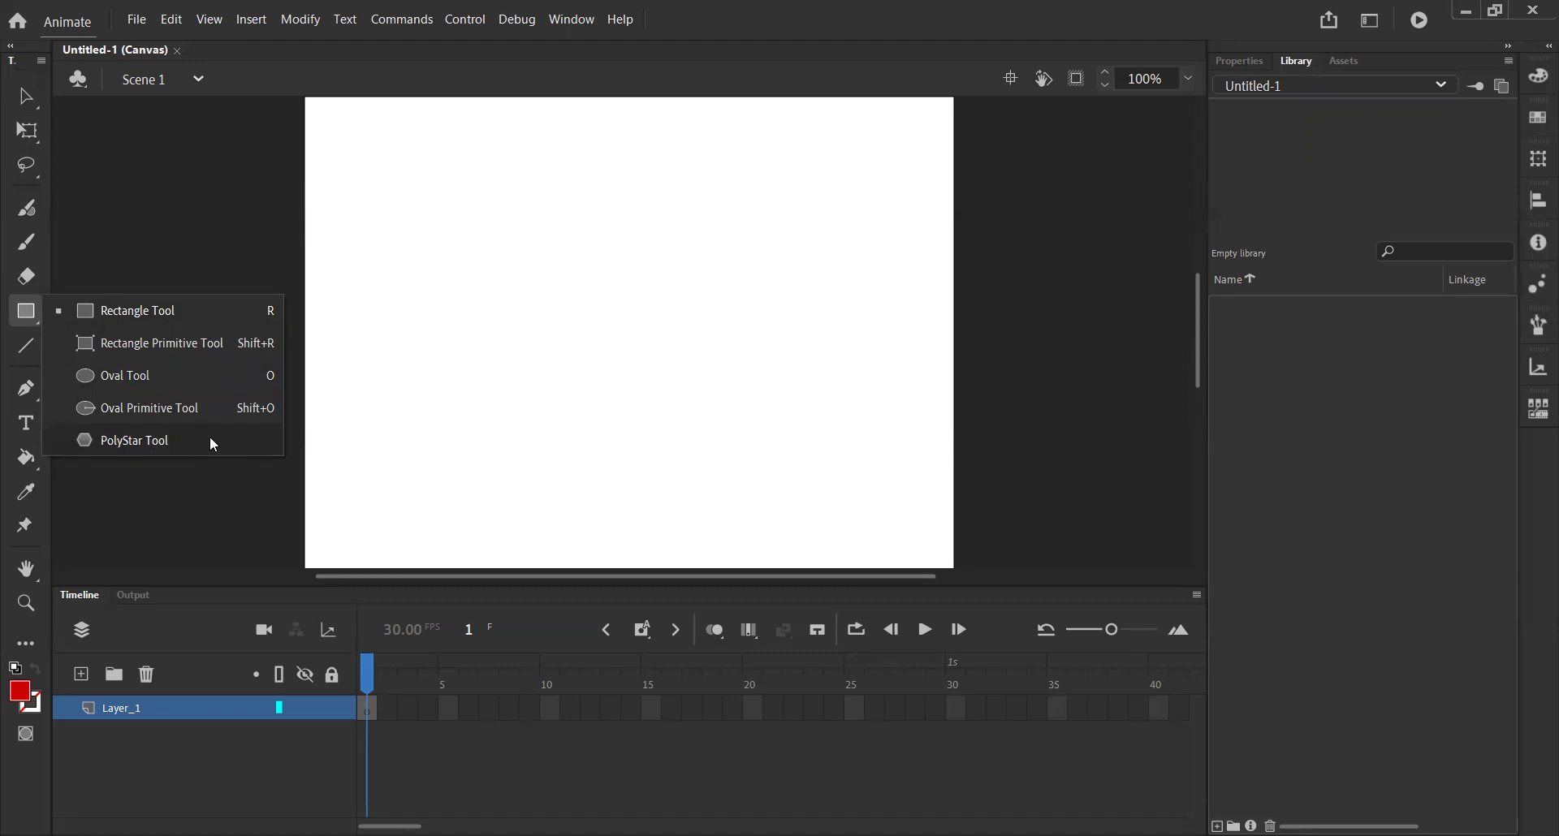
pyautogui.click(127, 317)
pyautogui.moveTo(467, 265)
pyautogui.mouseDown()
pyautogui.moveTo(623, 366)
pyautogui.moveTo(734, 274)
pyautogui.moveTo(480, 466)
pyautogui.moveTo(815, 358)
pyautogui.moveTo(555, 452)
pyautogui.moveTo(731, 431)
pyautogui.moveTo(647, 501)
pyautogui.moveTo(758, 432)
pyautogui.moveTo(704, 502)
pyautogui.mouseUp()
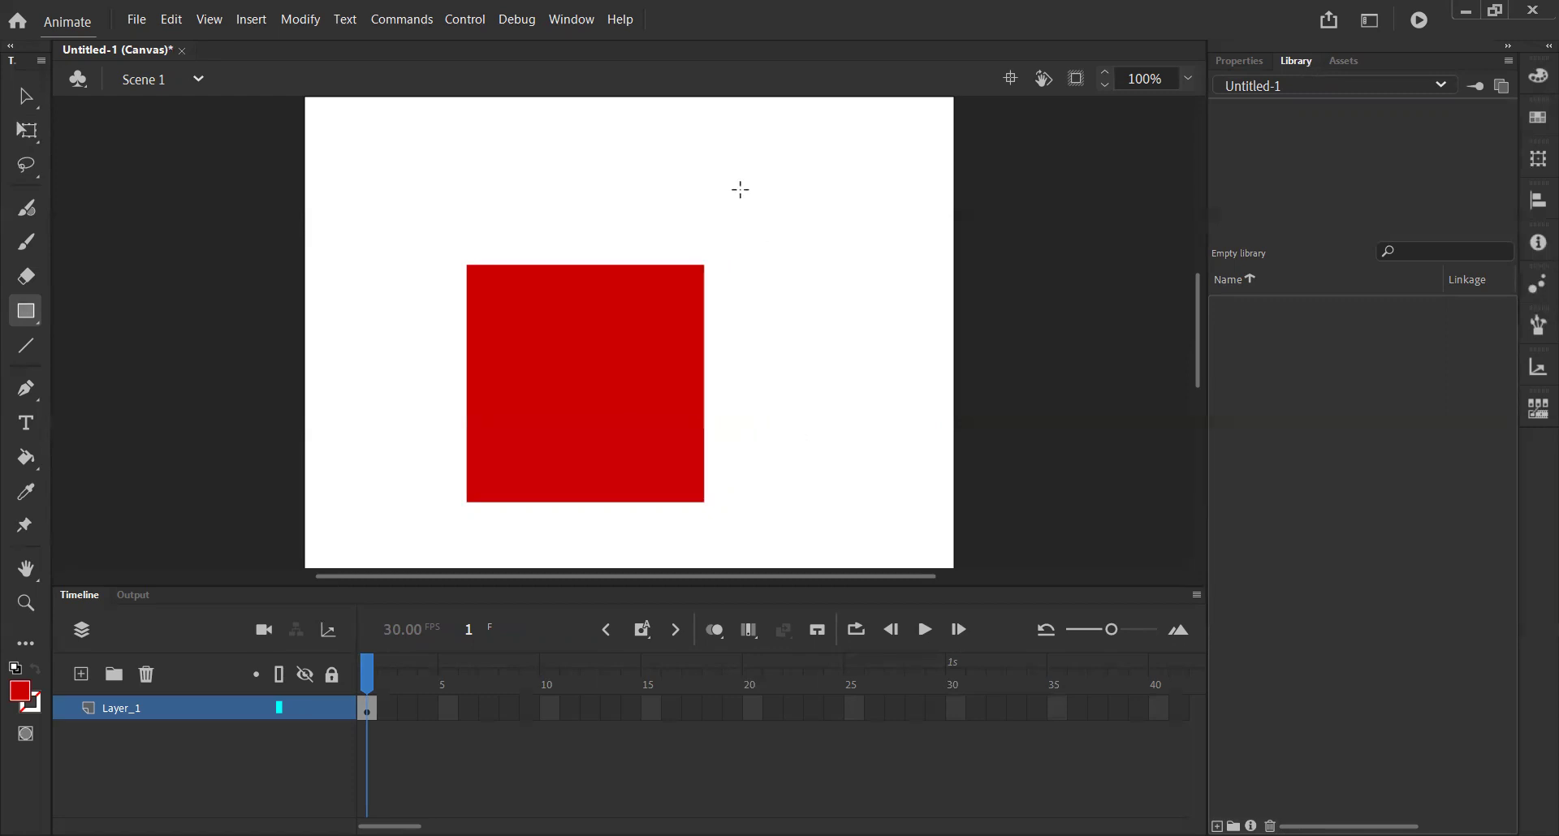
pyautogui.moveTo(737, 183); pyautogui.dragTo(841, 286)
pyautogui.moveTo(750, 236); pyautogui.dragTo(804, 249)
pyautogui.moveTo(395, 150); pyautogui.dragTo(610, 223)
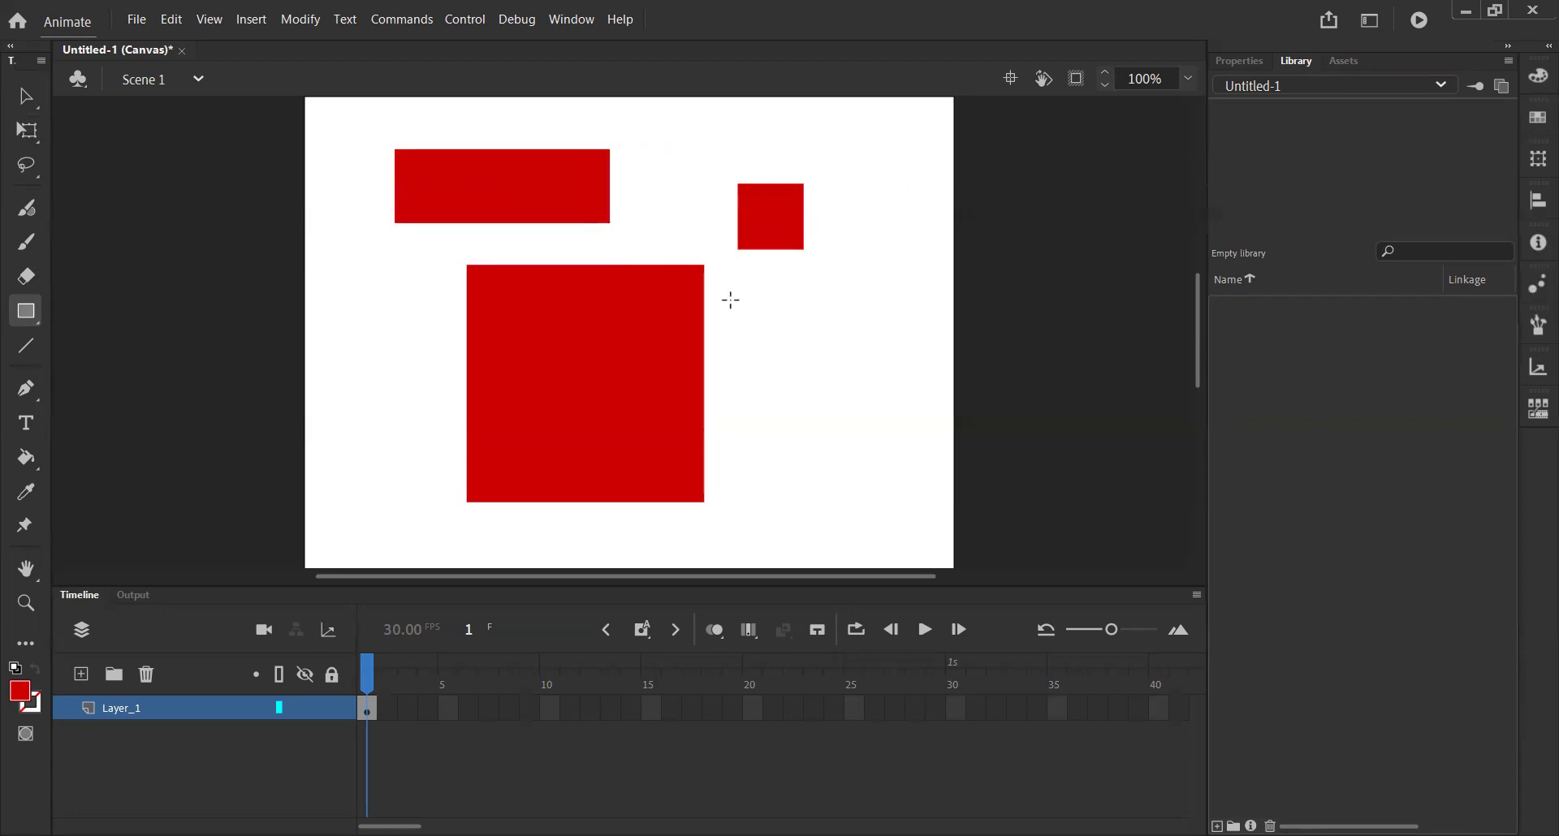
# Shrink the wide red rectangle to a narrow upright one with the Free Transform tool and delete it
pyautogui.click(27, 131)
pyautogui.click(512, 174)
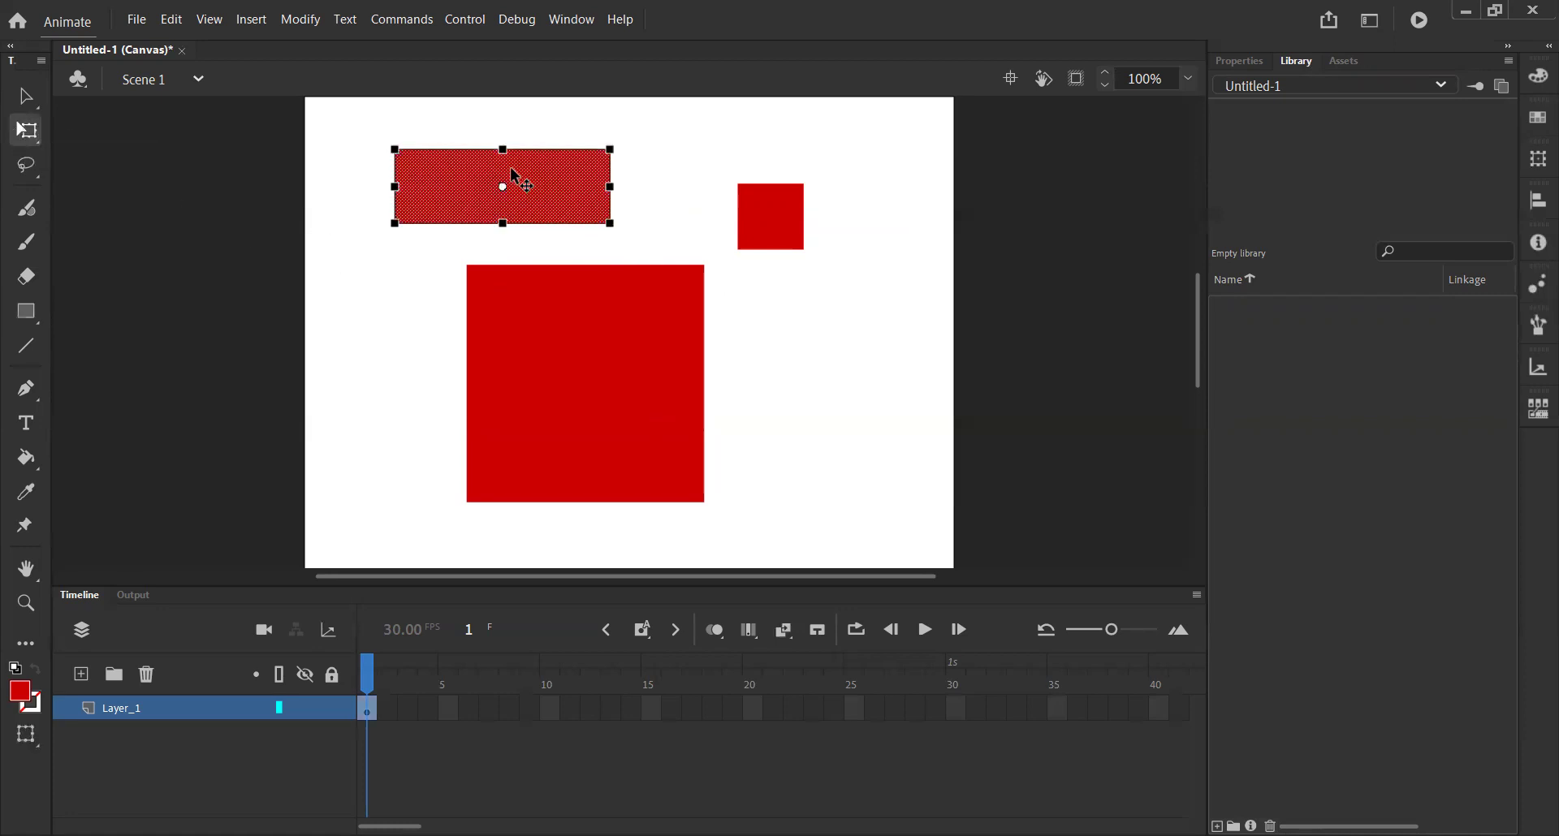
pyautogui.moveTo(395, 186); pyautogui.dragTo(520, 219)
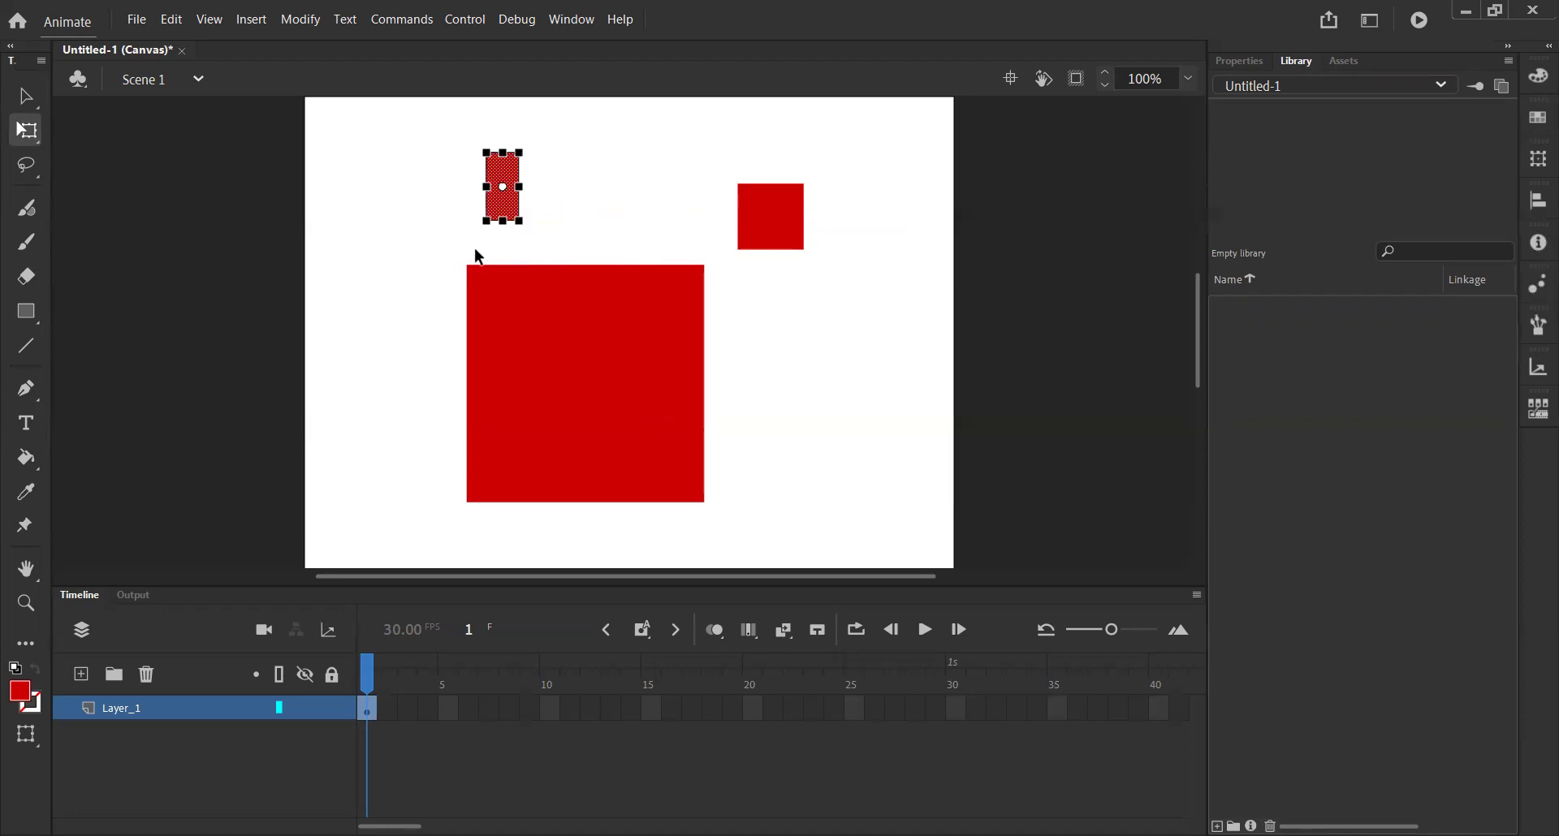
pyautogui.press('Delete')
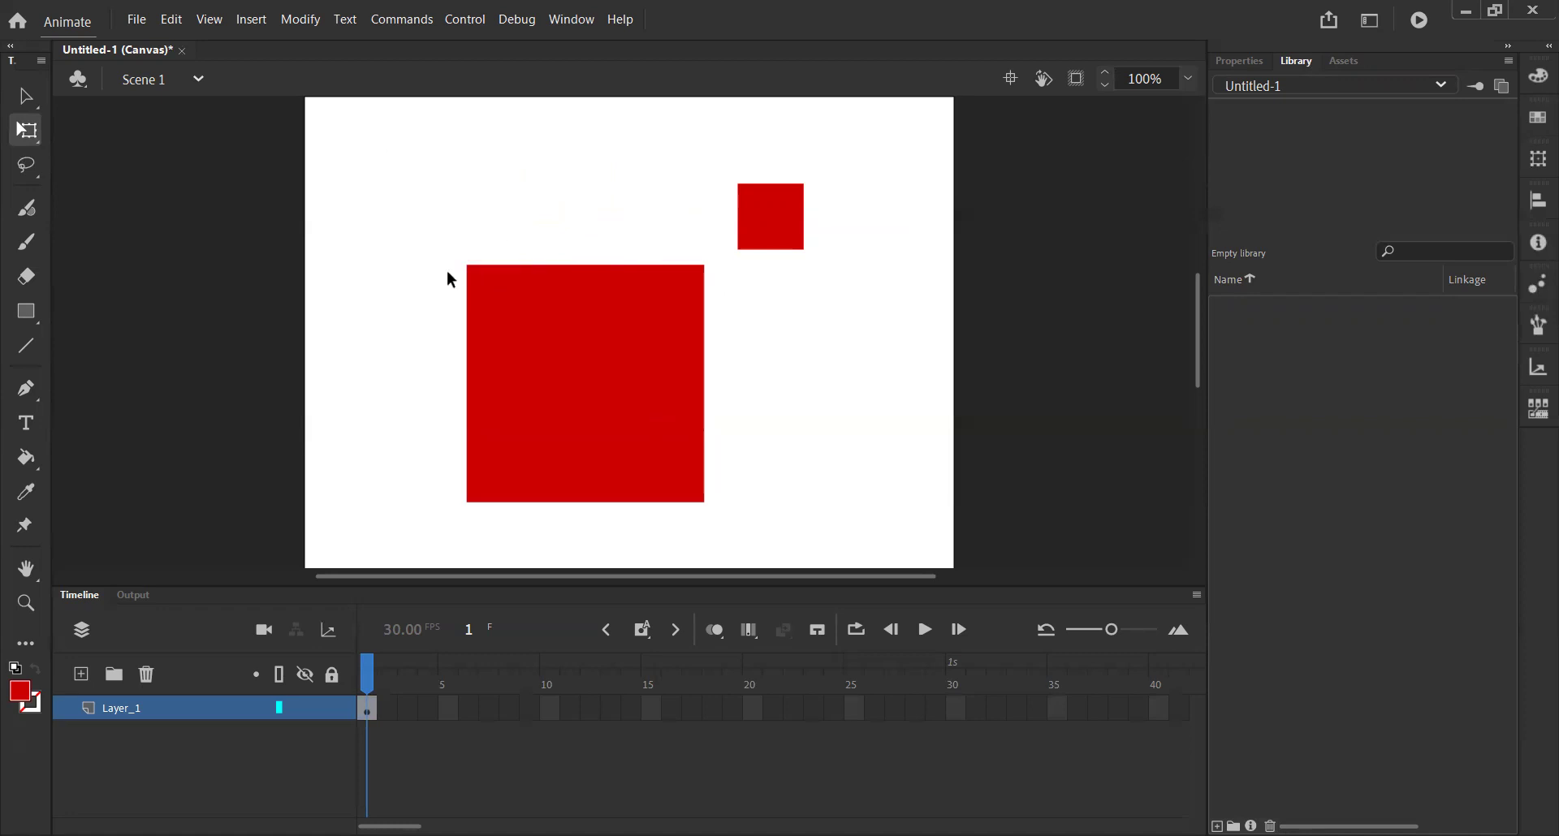
# Move the large red square towards the stage's upper left with the Selection tool and delete it
pyautogui.click(23, 99)
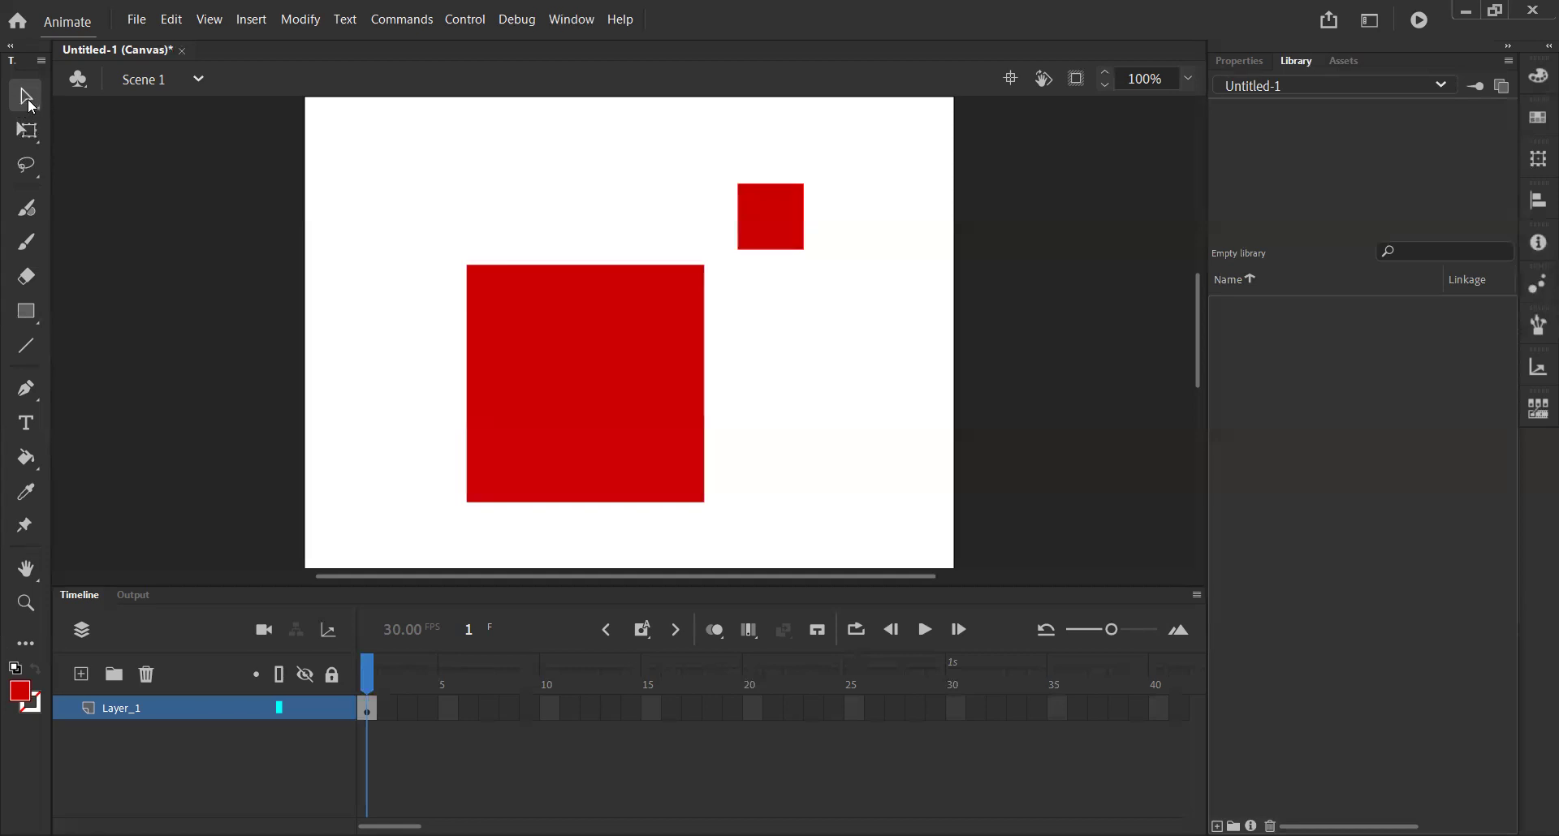
pyautogui.click(625, 349)
pyautogui.moveTo(613, 361); pyautogui.dragTo(553, 331)
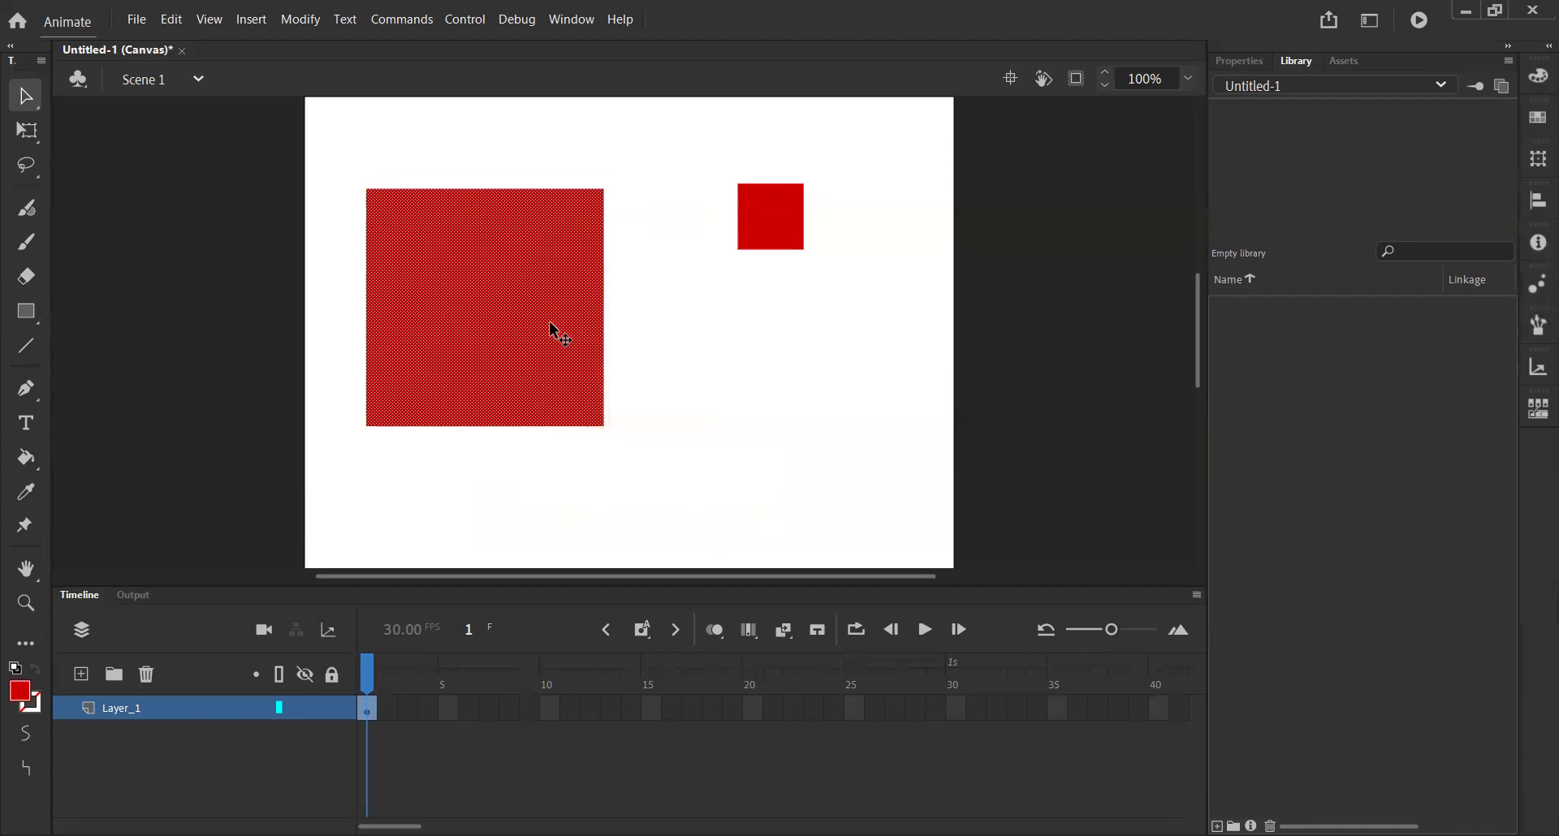
pyautogui.moveTo(487, 256); pyautogui.dragTo(592, 268)
pyautogui.press('Delete')
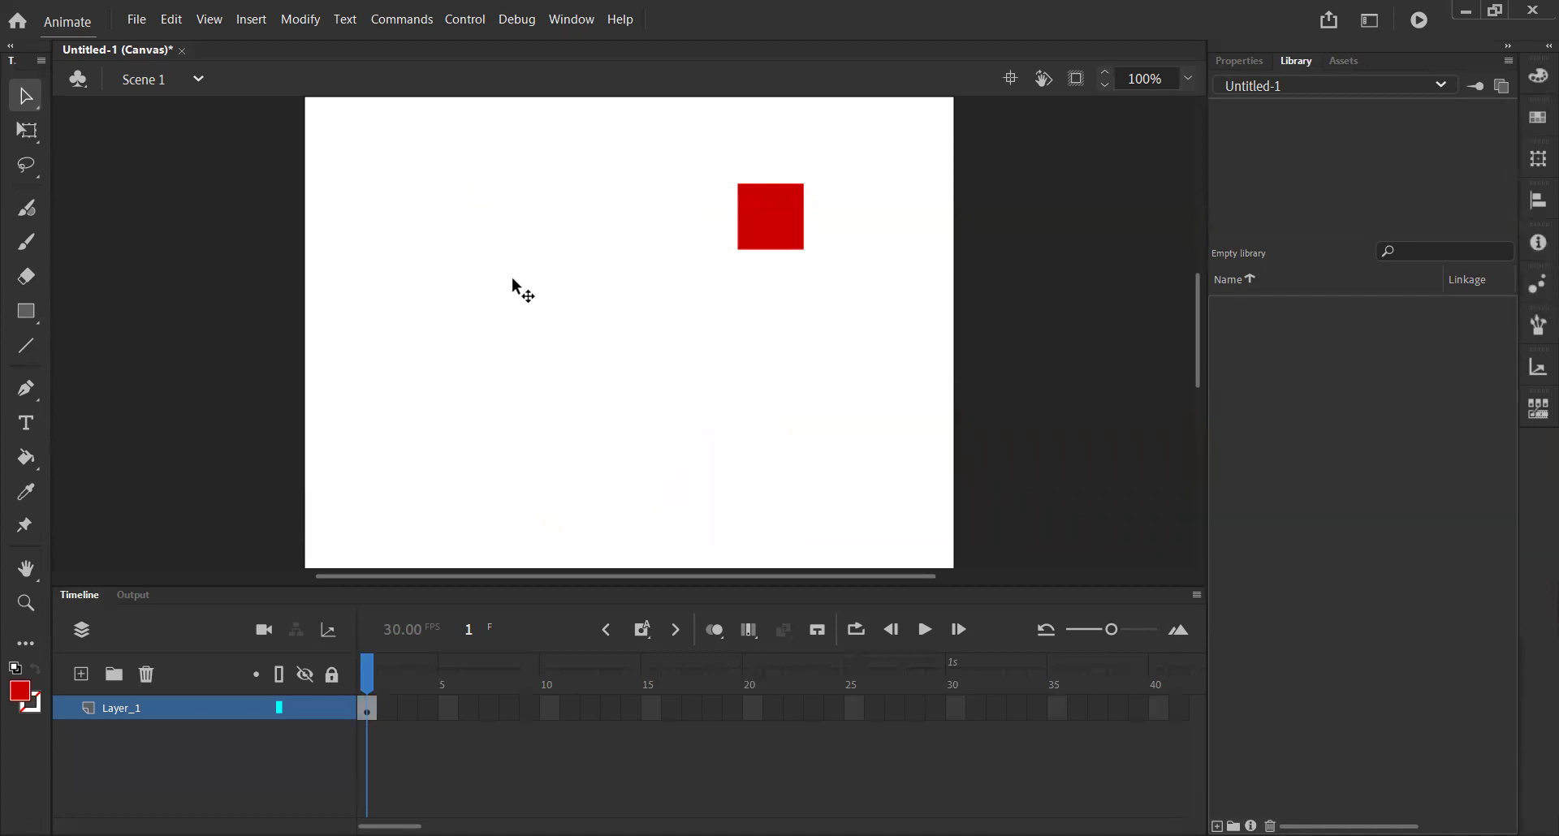
# Move the small red square to the left half of the stage, about mid-height
pyautogui.moveTo(777, 212); pyautogui.dragTo(455, 315)
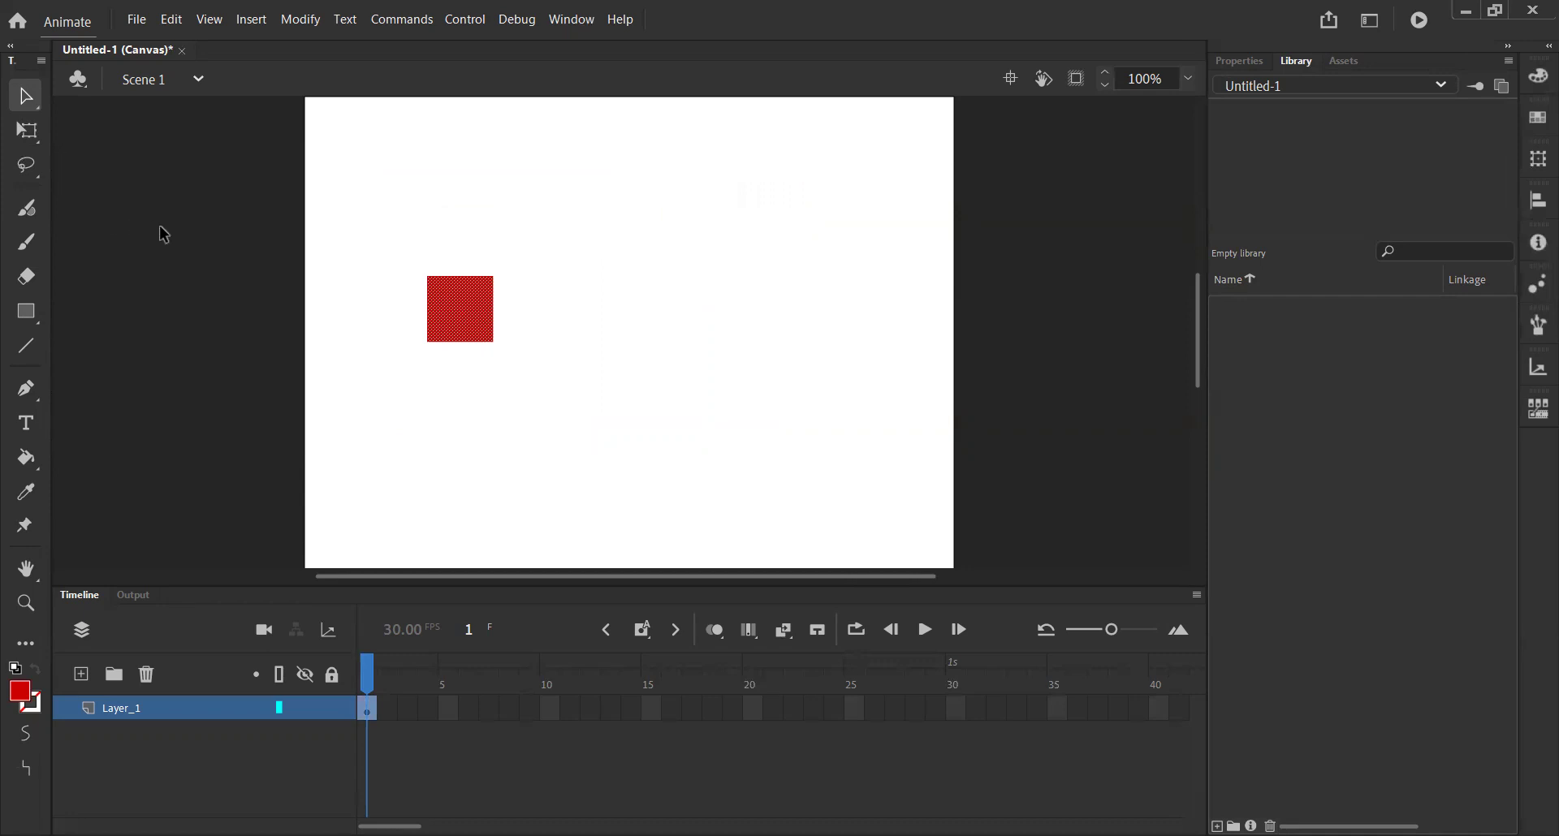
# Show the red square's properties and move it to about X 328, Y 143 on the stage
pyautogui.click(1242, 63)
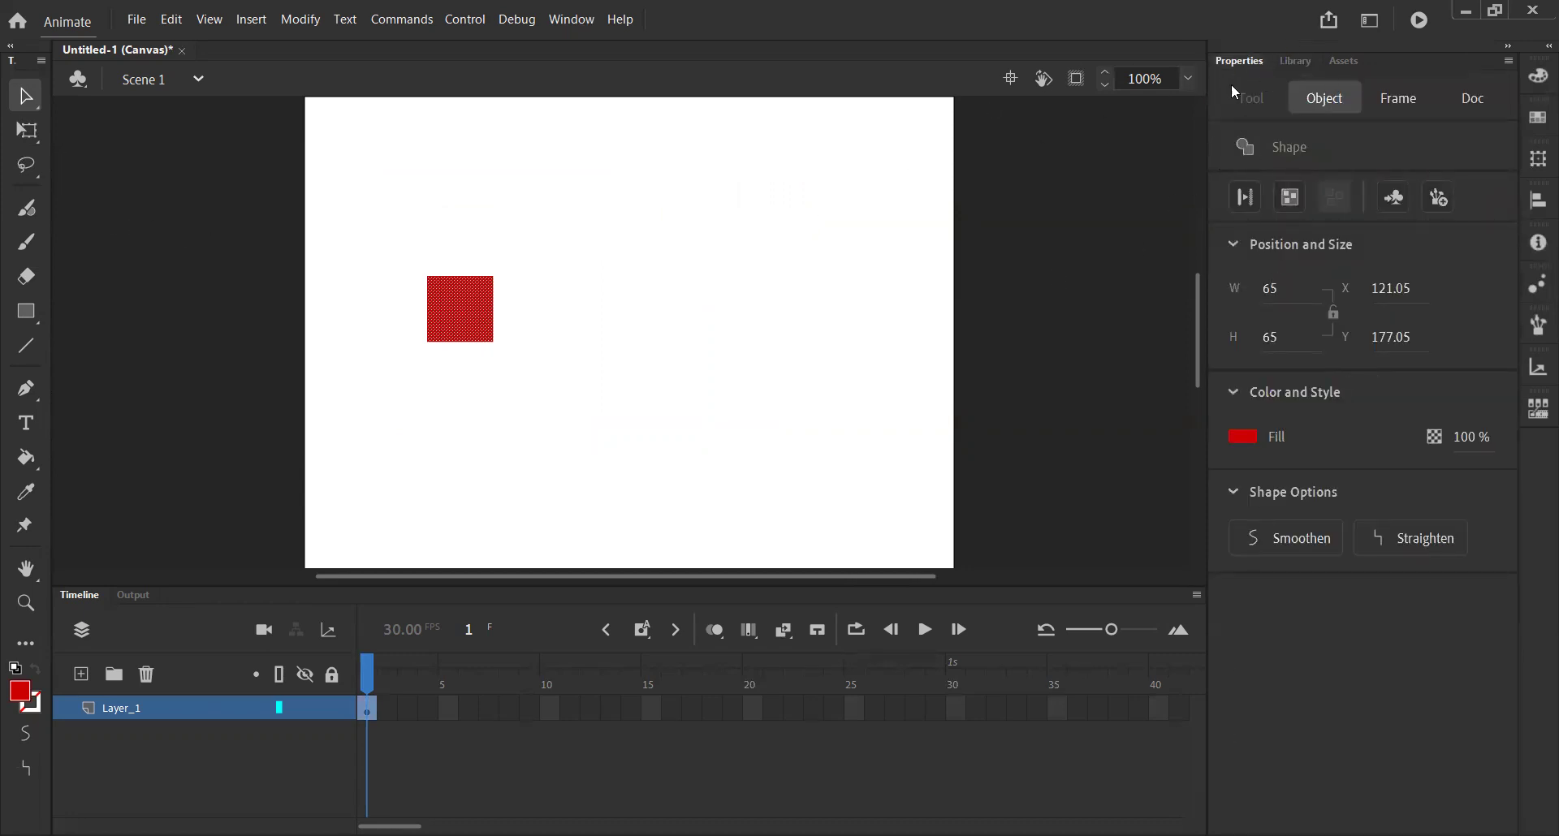
pyautogui.click(1309, 57)
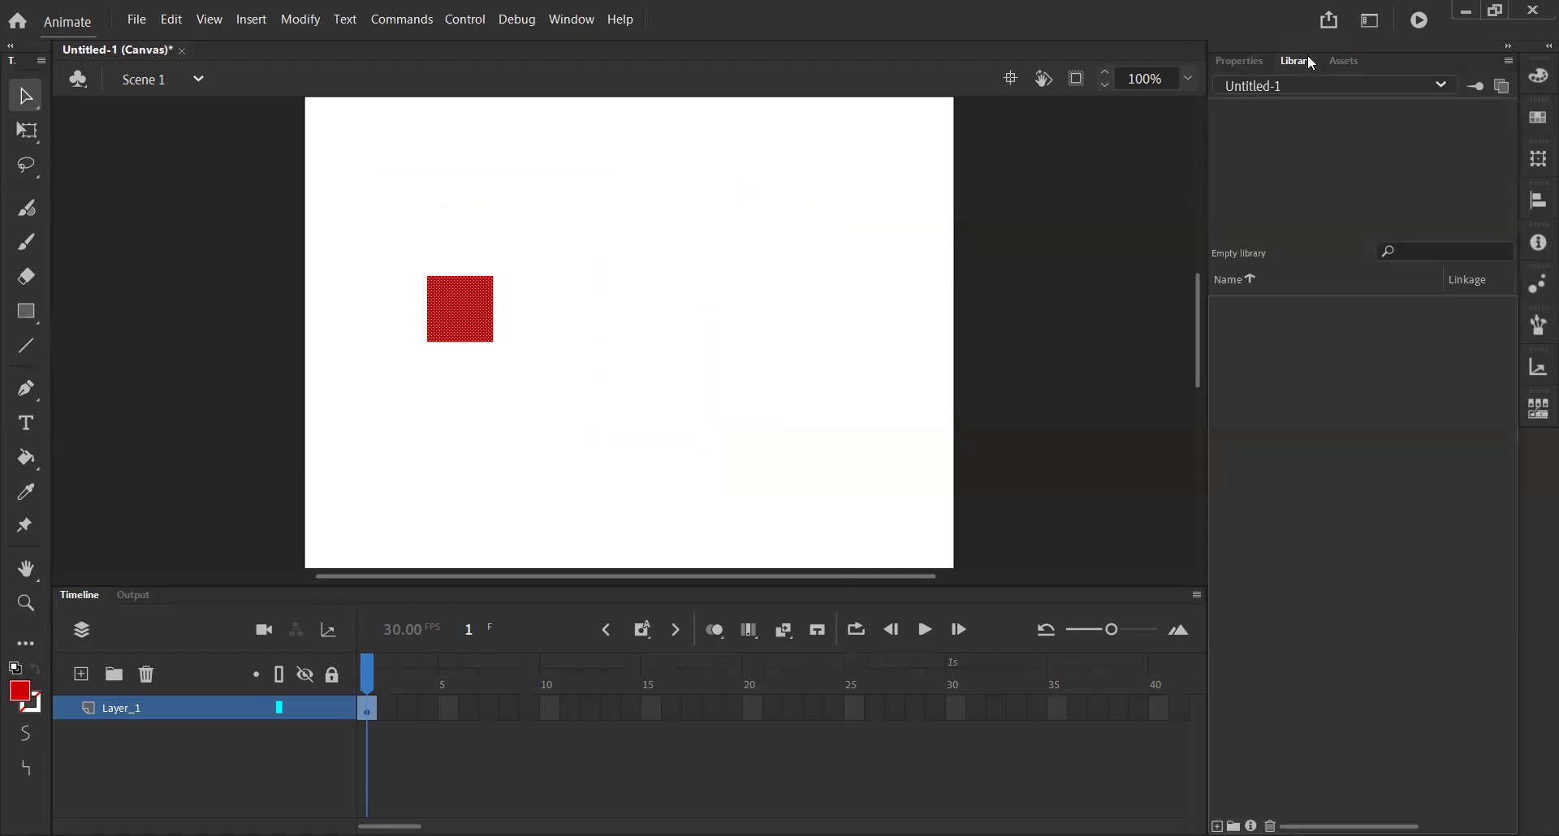
pyautogui.click(1238, 63)
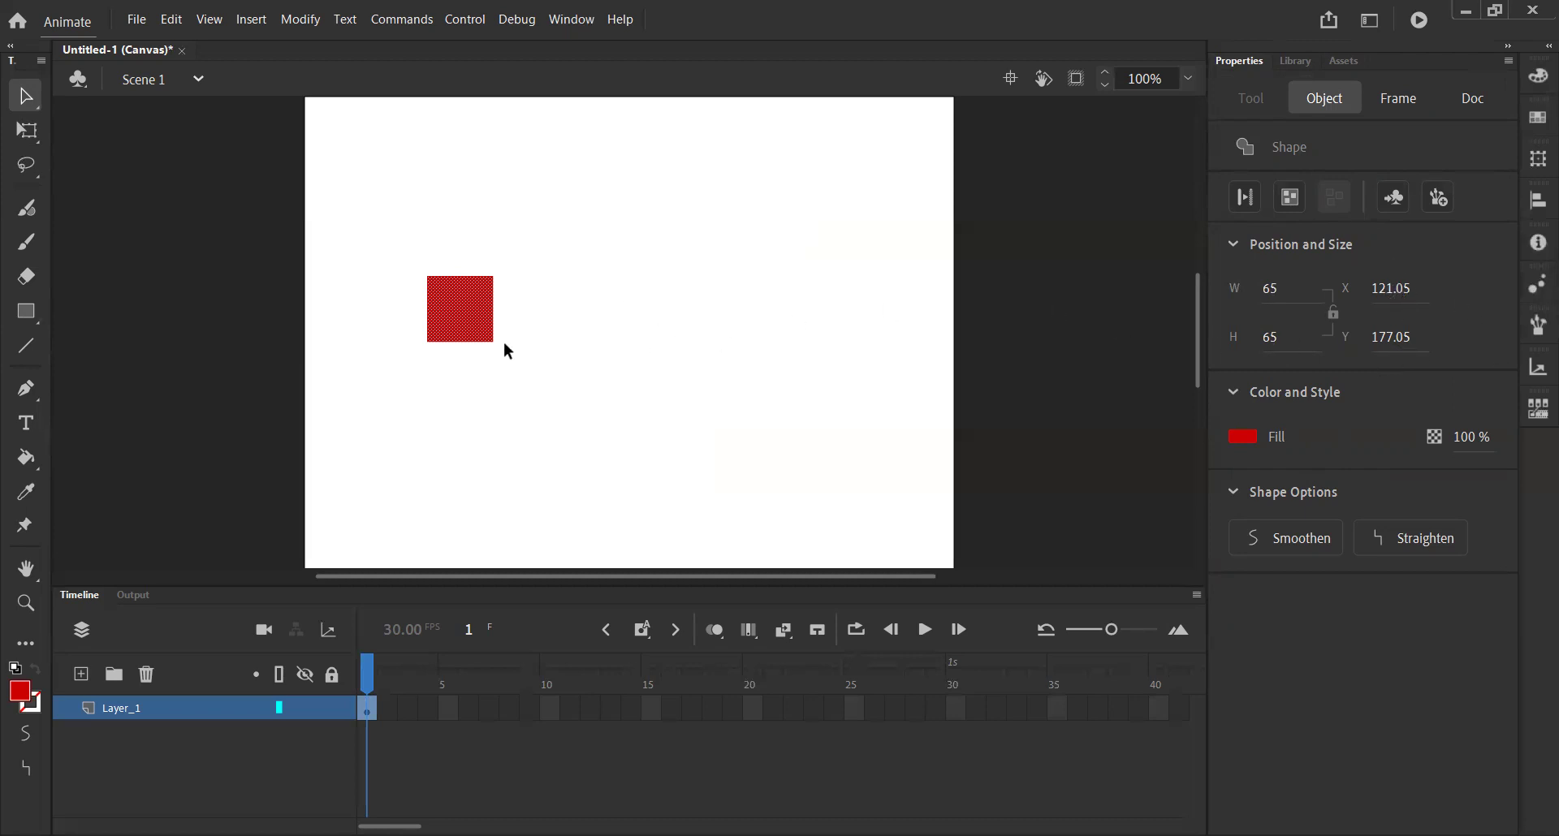
pyautogui.moveTo(445, 337); pyautogui.dragTo(659, 305)
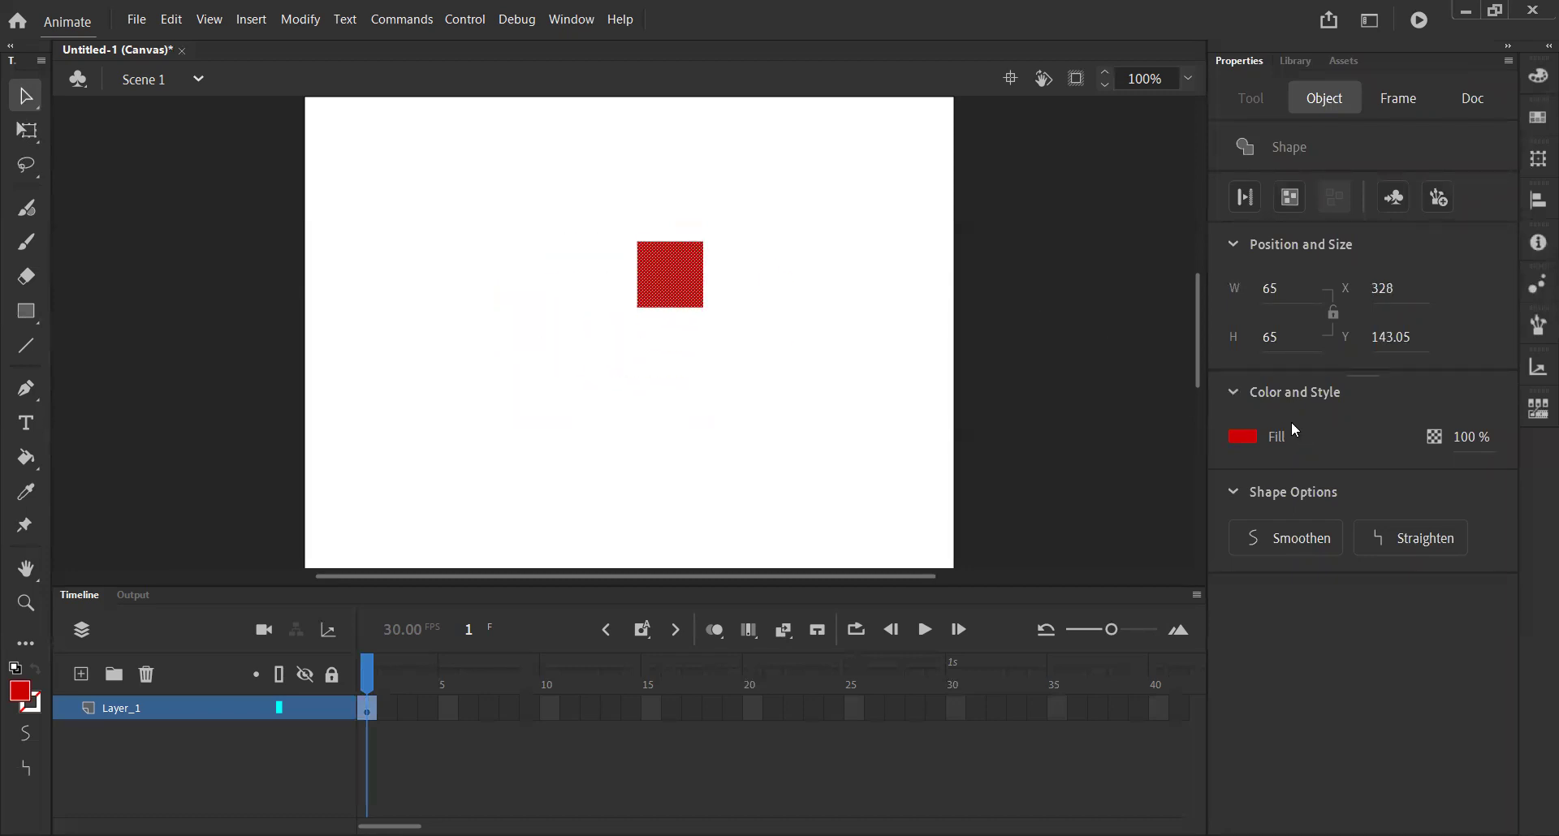
# Change the square's fill to yellow-green and move it to about X 196, Y 236
pyautogui.click(1254, 441)
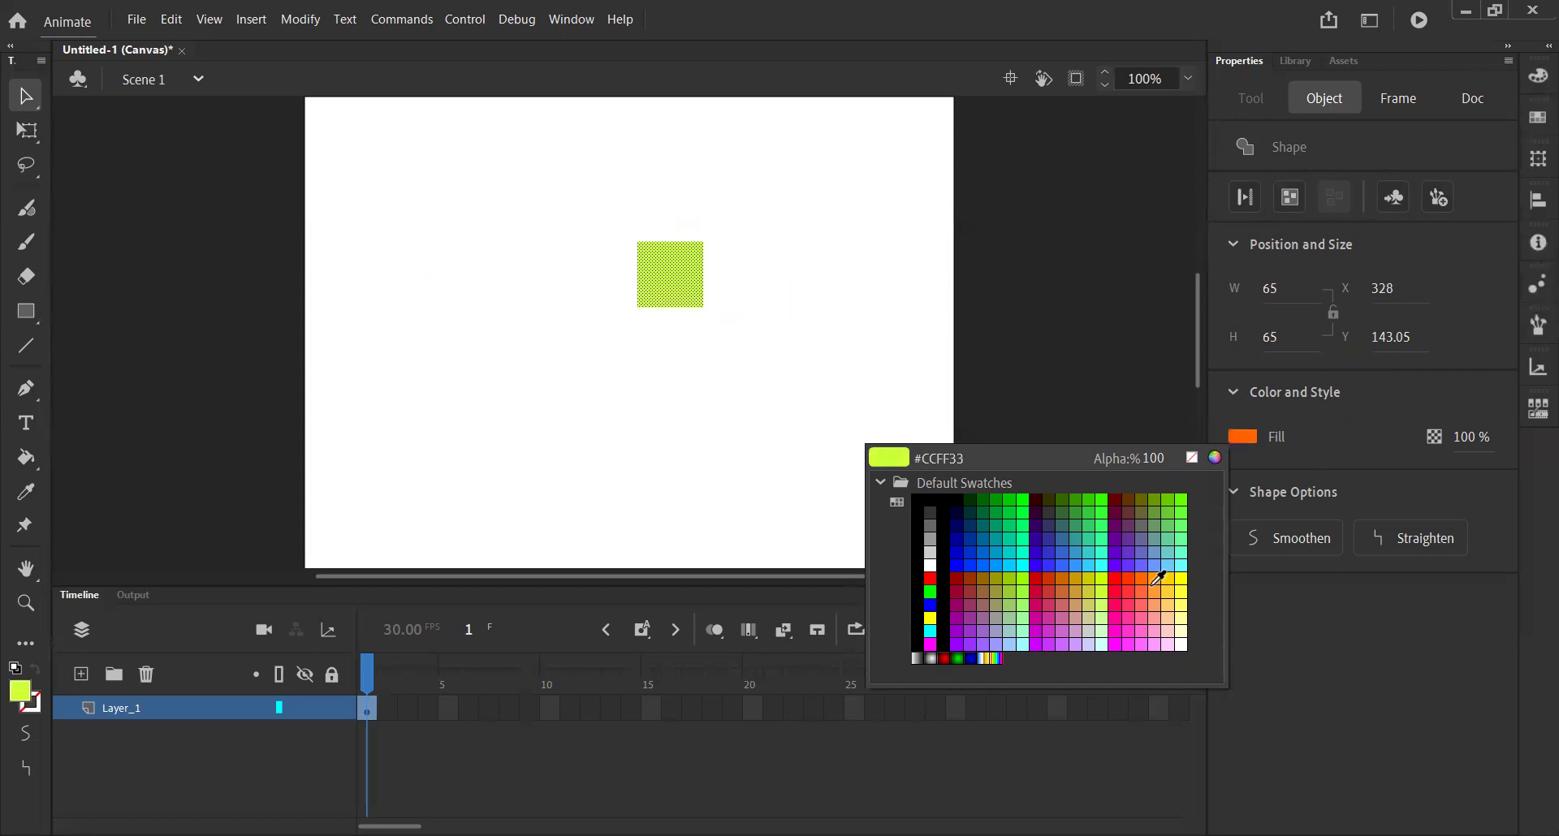
pyautogui.click(1105, 571)
pyautogui.moveTo(672, 271); pyautogui.dragTo(540, 366)
pyautogui.click(778, 400)
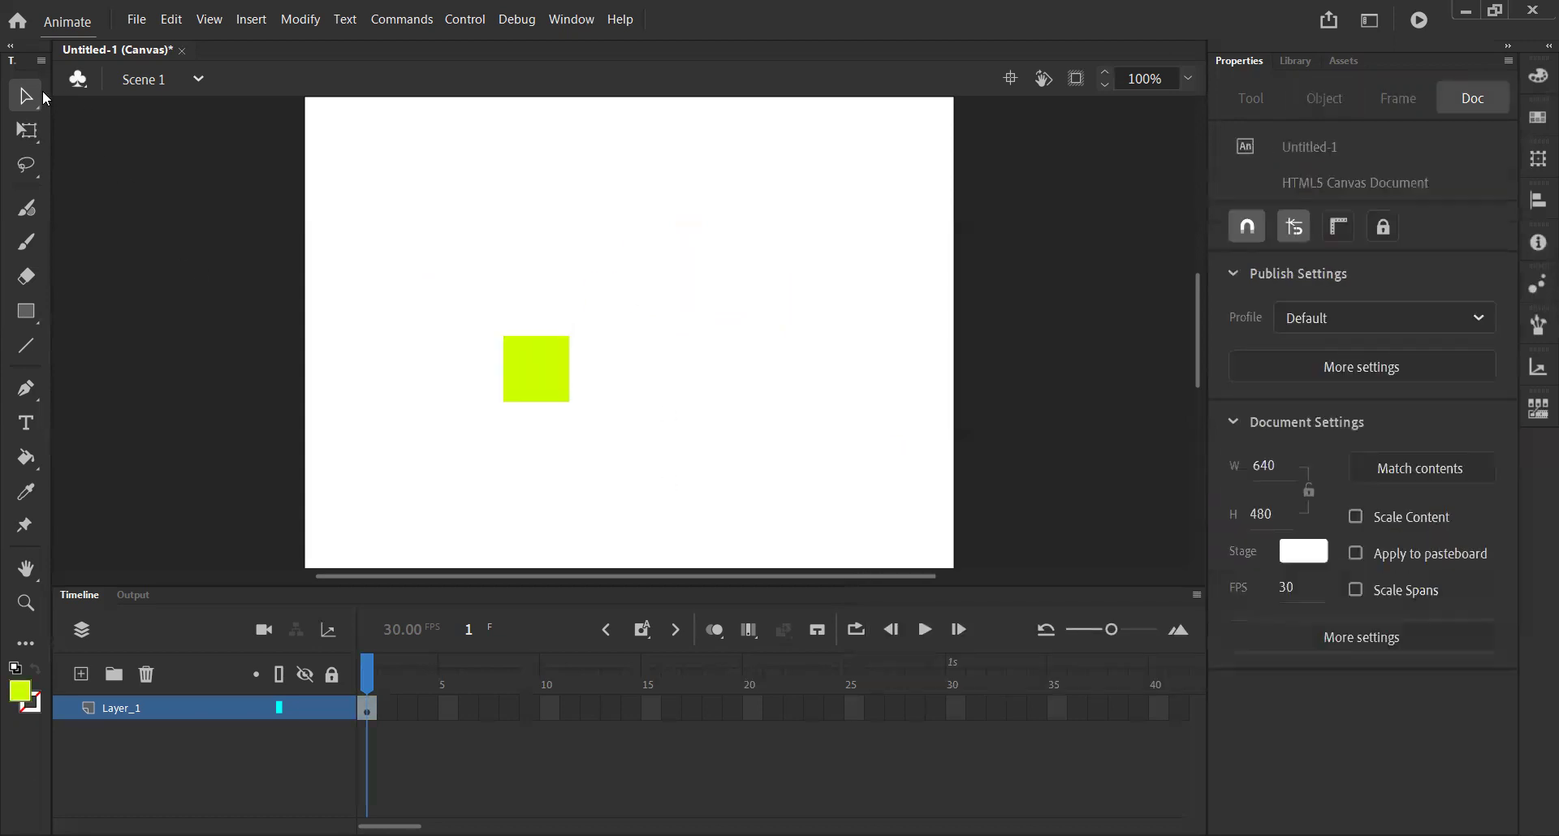
pyautogui.click(551, 357)
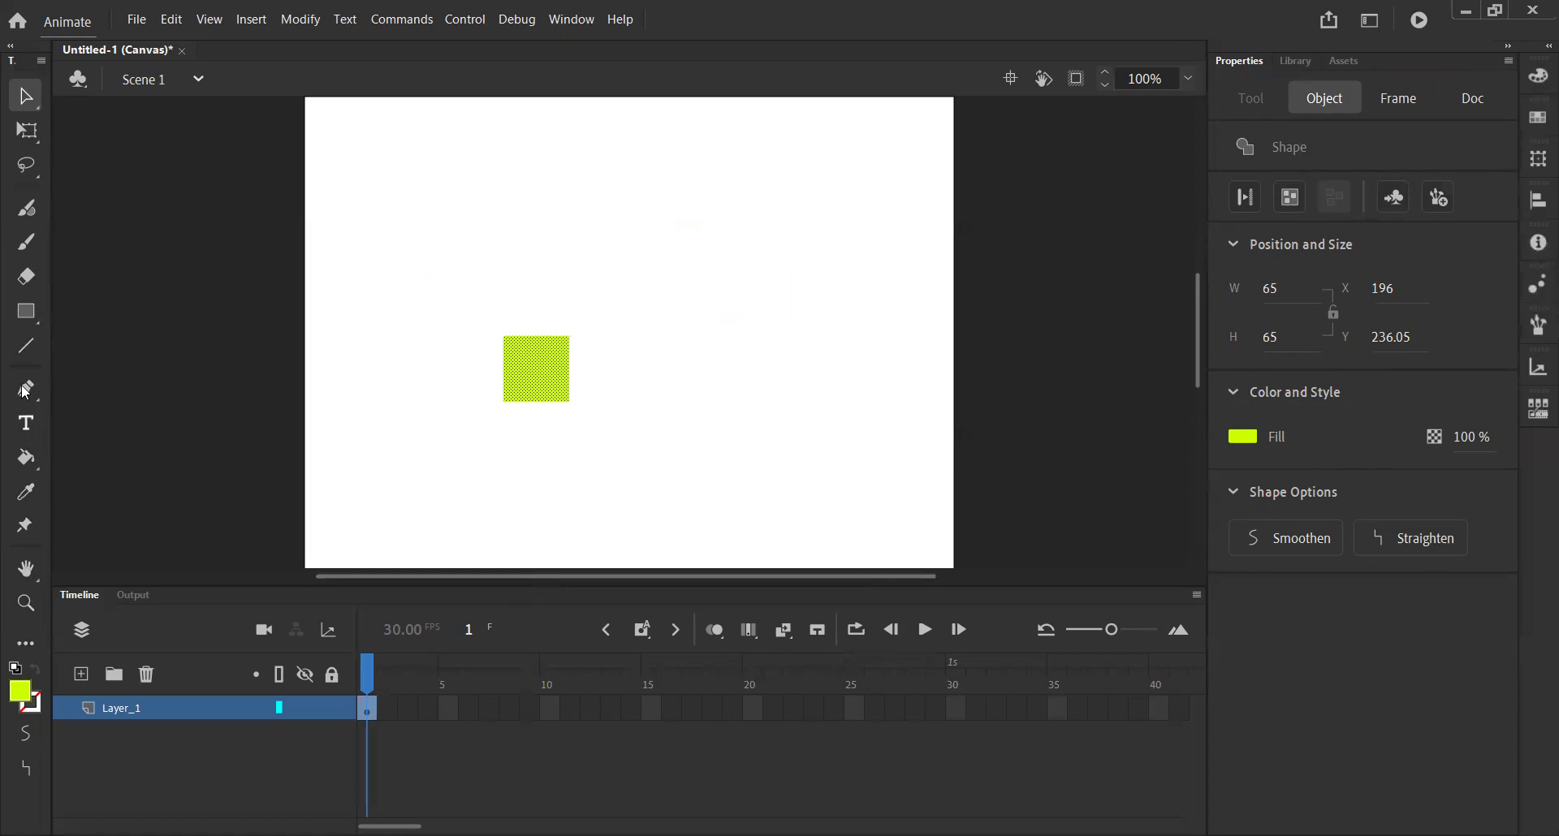
# Draw black size 1 lines with the Line tool: a steep one and a short one right of the square, and a long diagonal at its left
pyautogui.click(26, 346)
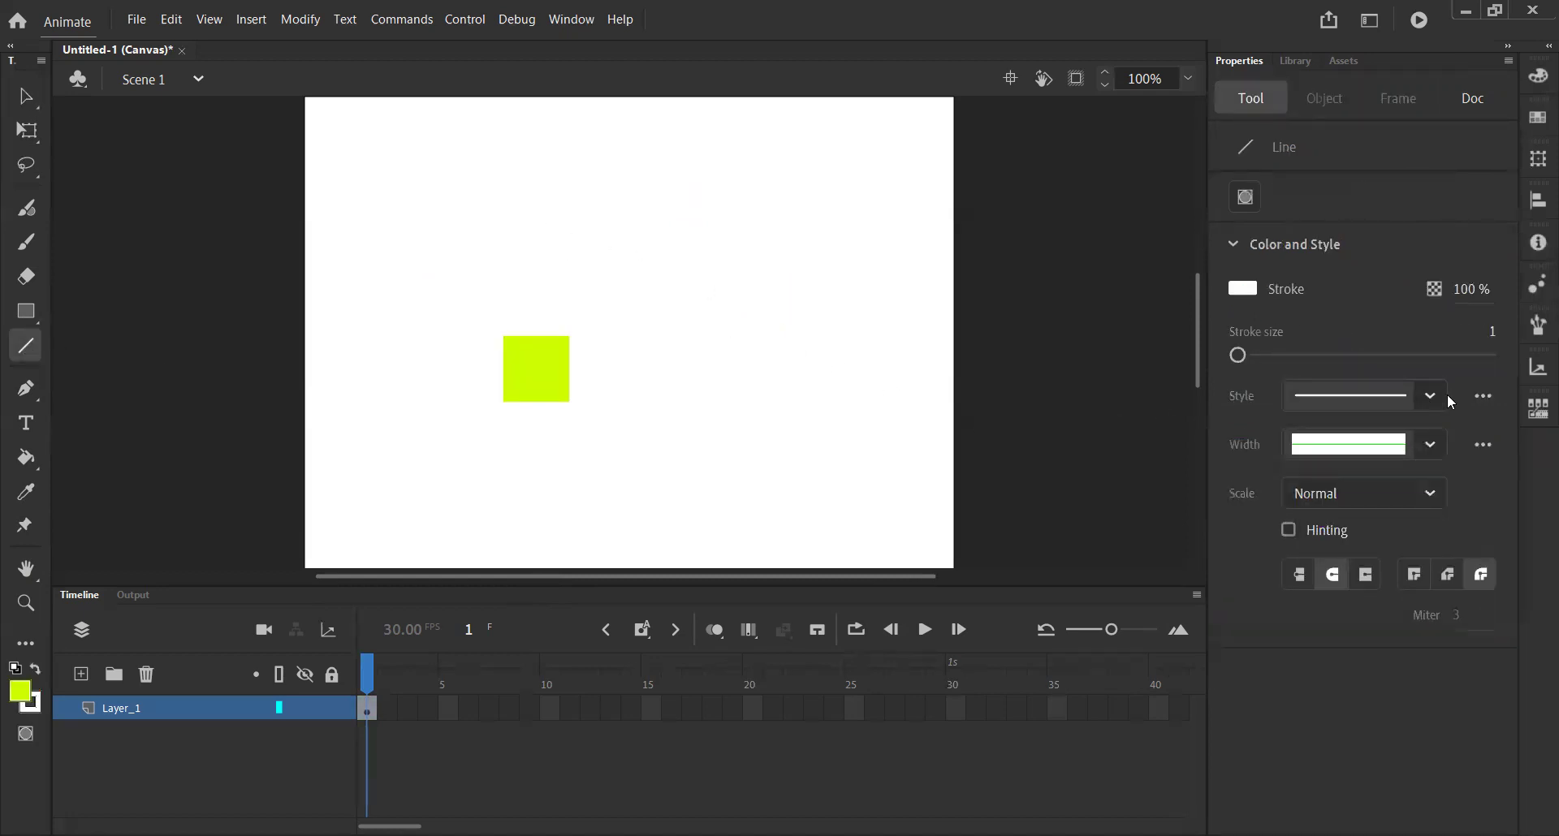
pyautogui.click(1255, 295)
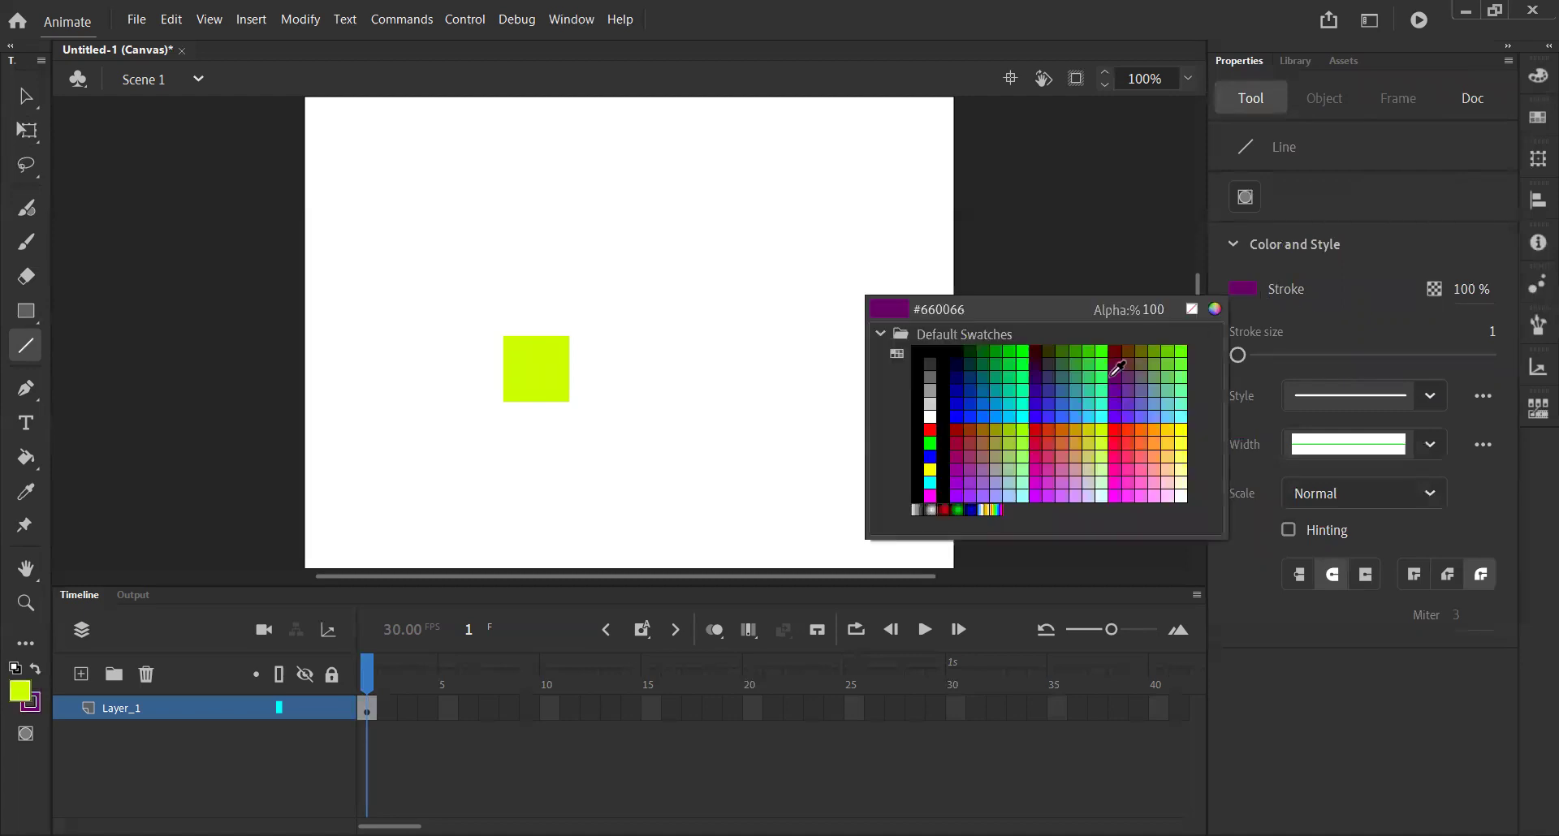
pyautogui.moveTo(715, 238)
pyautogui.mouseDown()
pyautogui.moveTo(792, 413)
pyautogui.moveTo(662, 419)
pyautogui.mouseUp()
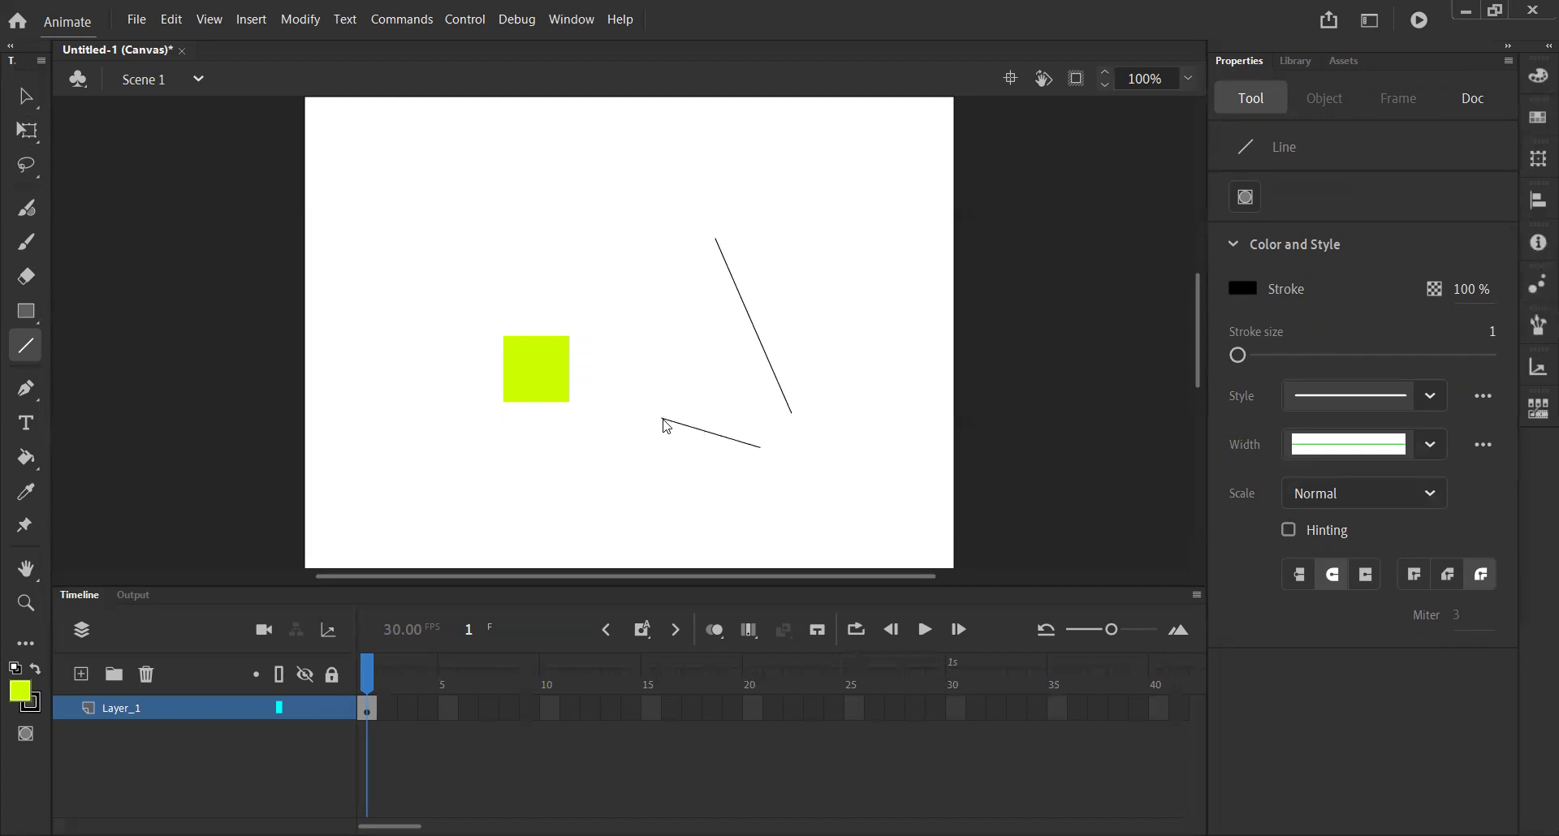
pyautogui.moveTo(467, 217)
pyautogui.mouseDown()
pyautogui.moveTo(759, 217)
pyautogui.moveTo(665, 414)
pyautogui.moveTo(470, 400)
pyautogui.moveTo(387, 358)
pyautogui.moveTo(329, 355)
pyautogui.mouseUp()
pyautogui.moveTo(344, 271)
pyautogui.mouseDown()
pyautogui.moveTo(362, 184)
pyautogui.moveTo(723, 139)
pyautogui.moveTo(646, 311)
pyautogui.moveTo(459, 363)
pyautogui.moveTo(641, 209)
pyautogui.moveTo(635, 309)
pyautogui.moveTo(498, 425)
pyautogui.moveTo(318, 312)
pyautogui.mouseUp()
# Select the long diagonal line left of the square with the Selection tool and delete it
pyautogui.click(26, 96)
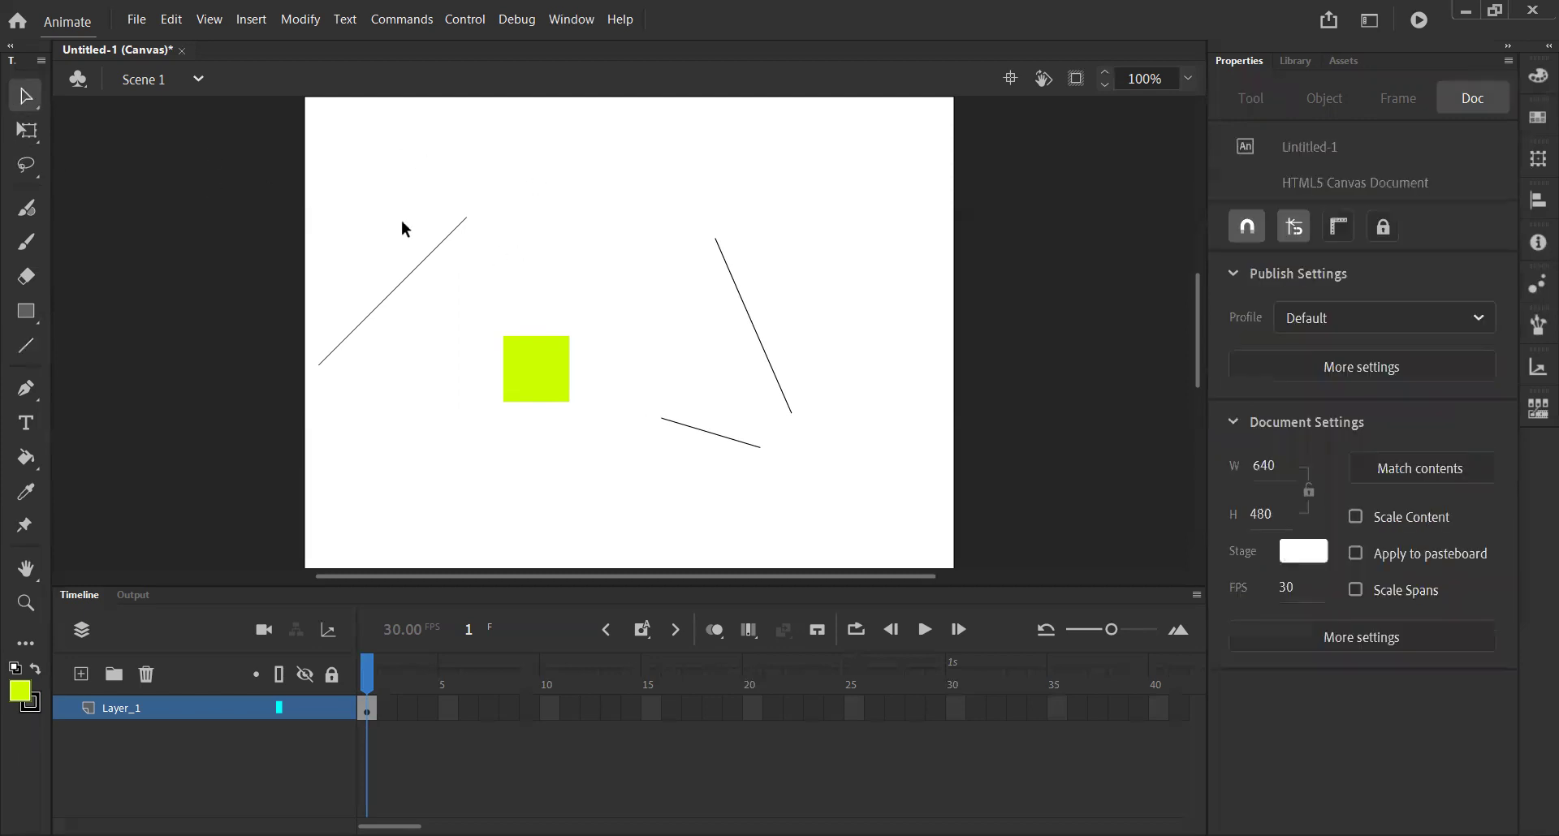
pyautogui.click(405, 282)
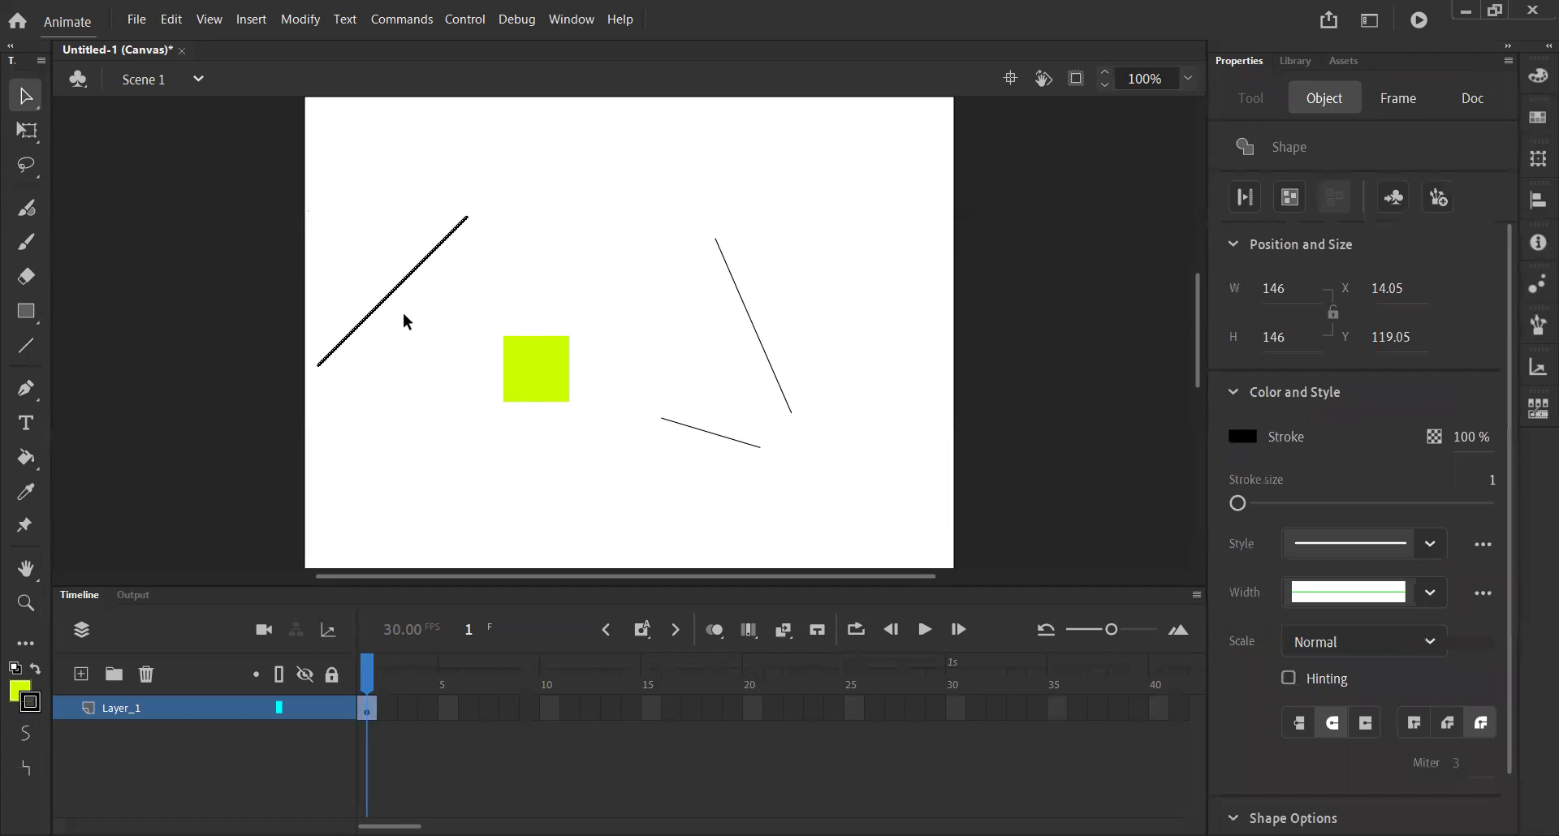
pyautogui.press('Delete')
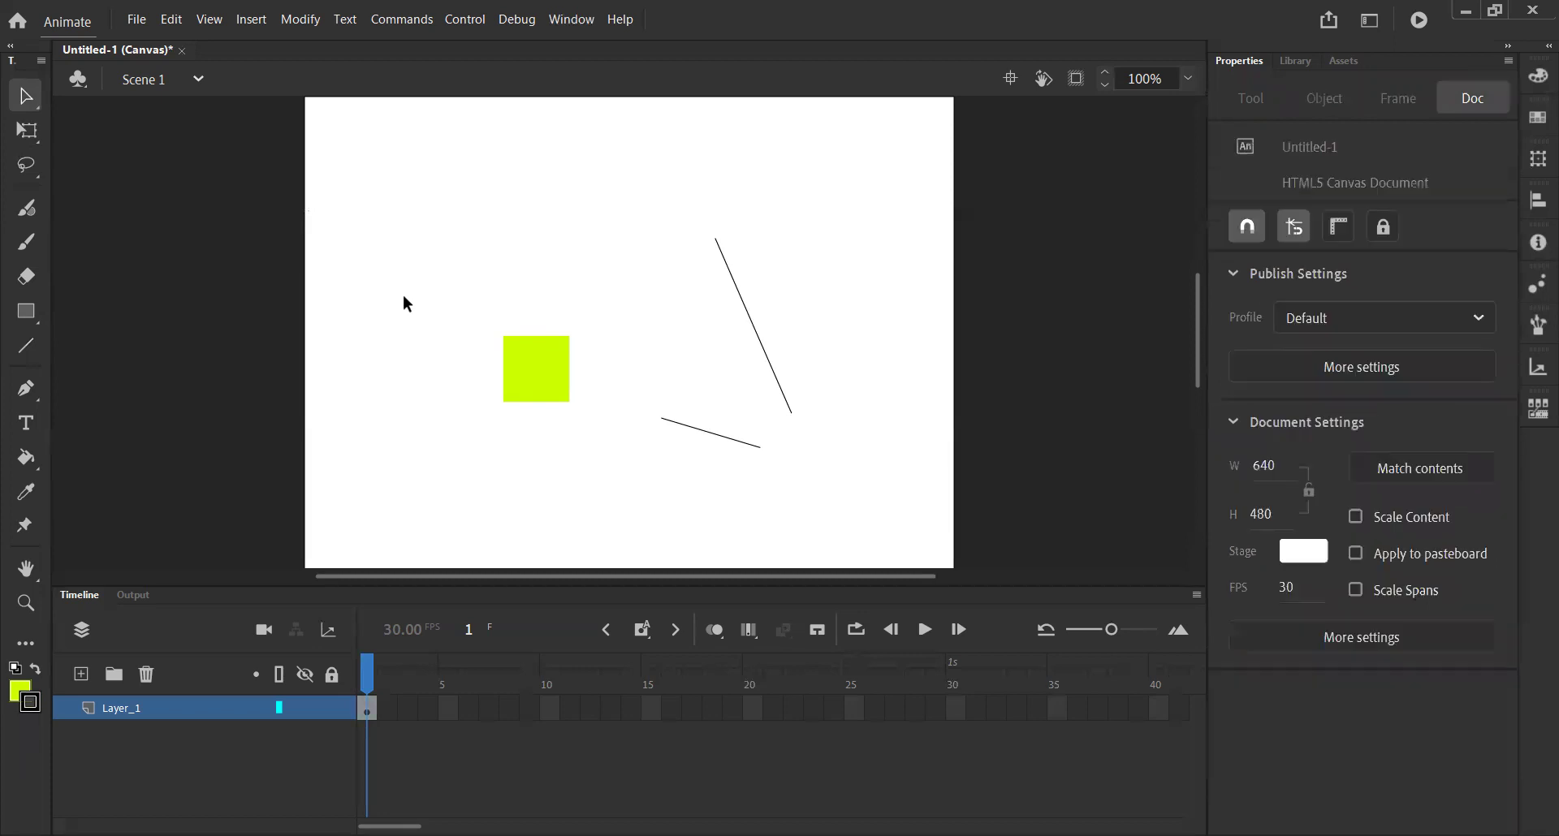
# Undo the line deletion and all the drawn lines, and delete the yellow-green square to clear the stage
pyautogui.hotkey('ctrl', 'z')
pyautogui.hotkey('ctrl', 'z')
pyautogui.hotkey('ctrl', 'z')
pyautogui.hotkey('ctrl', 'z')
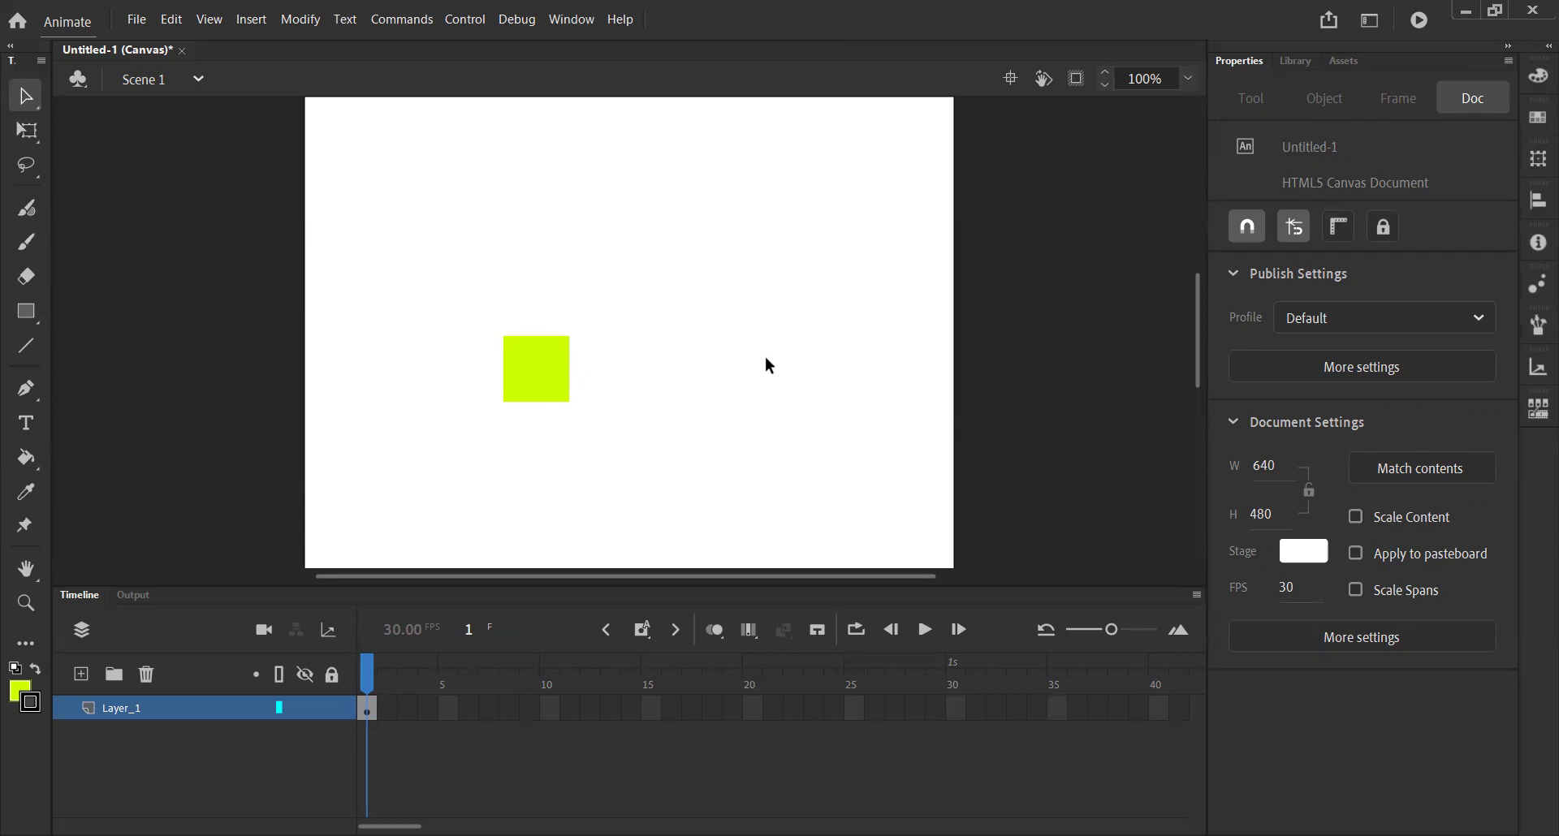
pyautogui.click(552, 376)
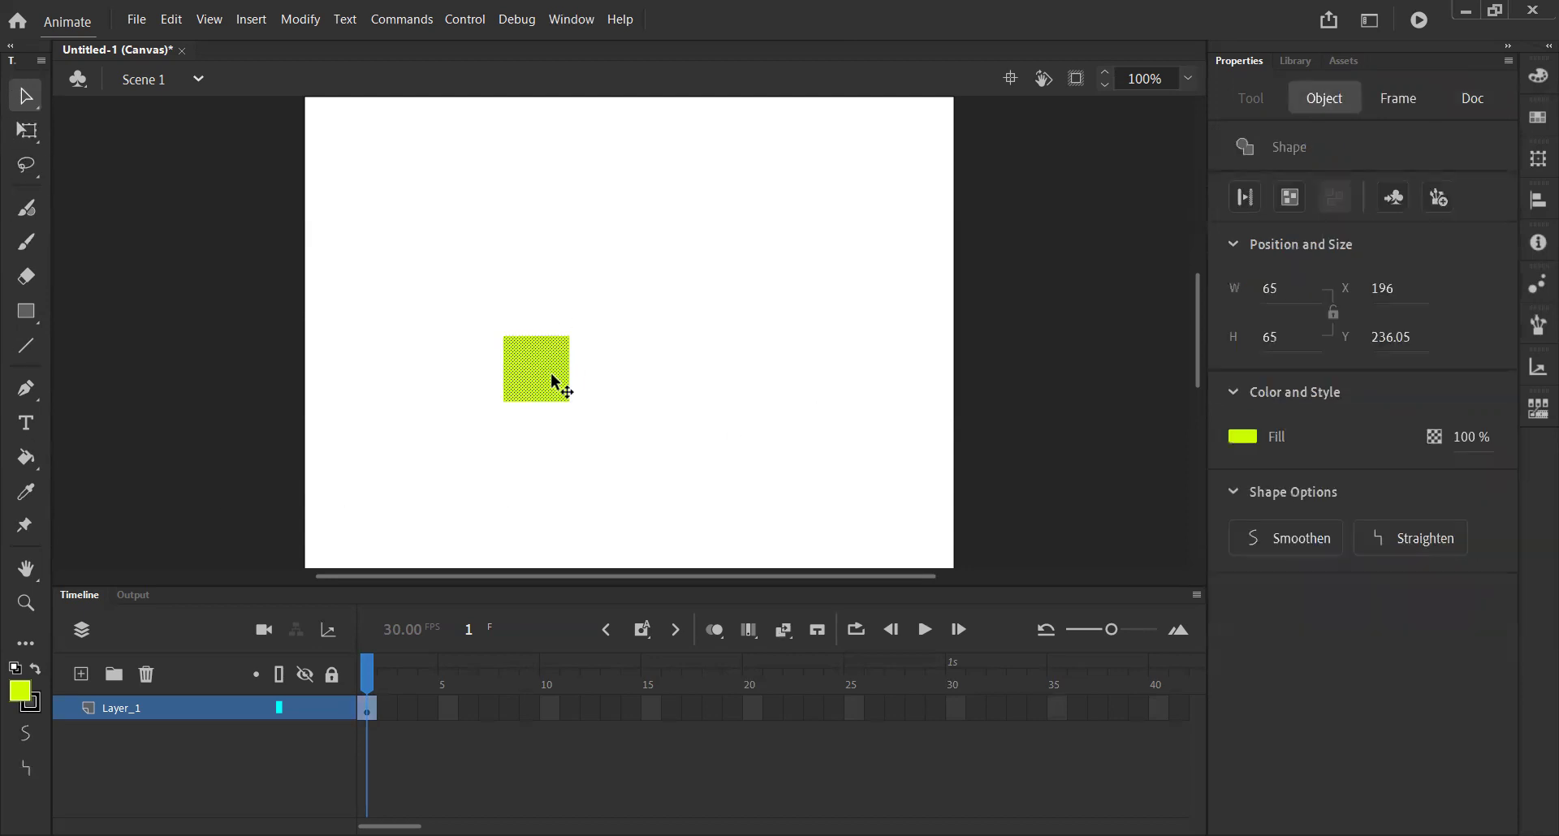
pyautogui.press('Delete')
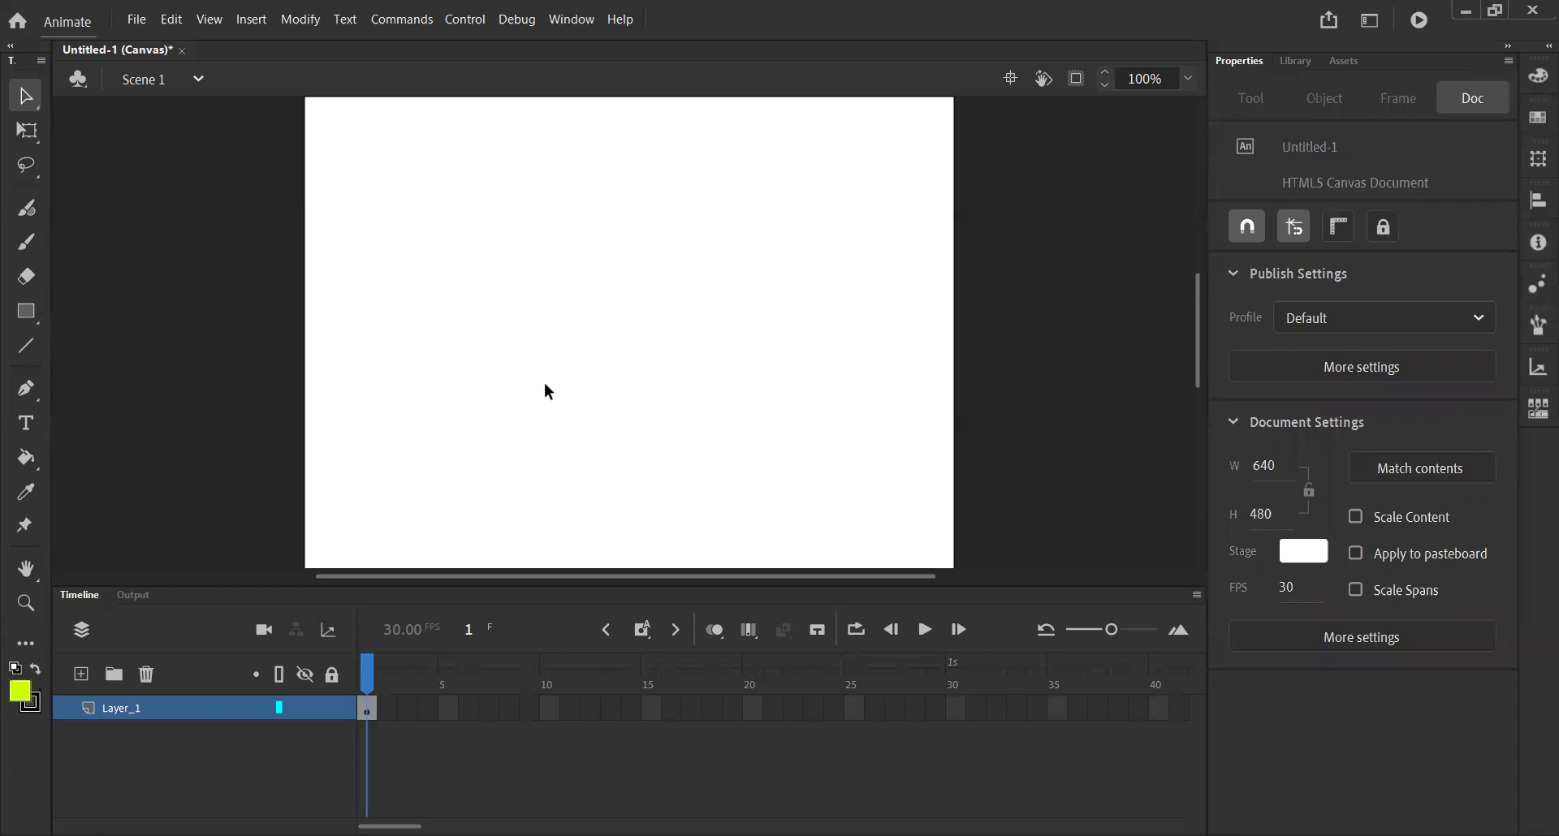